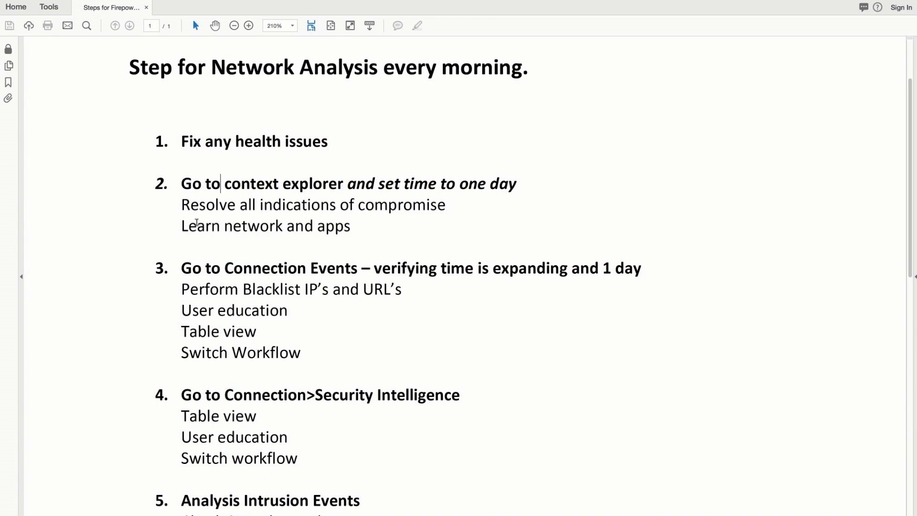
- Highlight the "Go to Connection Events" item in the checklist, and switch to the Connection Events page in Firepower Management Center
{"action": "left_click_drag", "start_coordinate": [181, 268], "coordinate": [352, 275]}
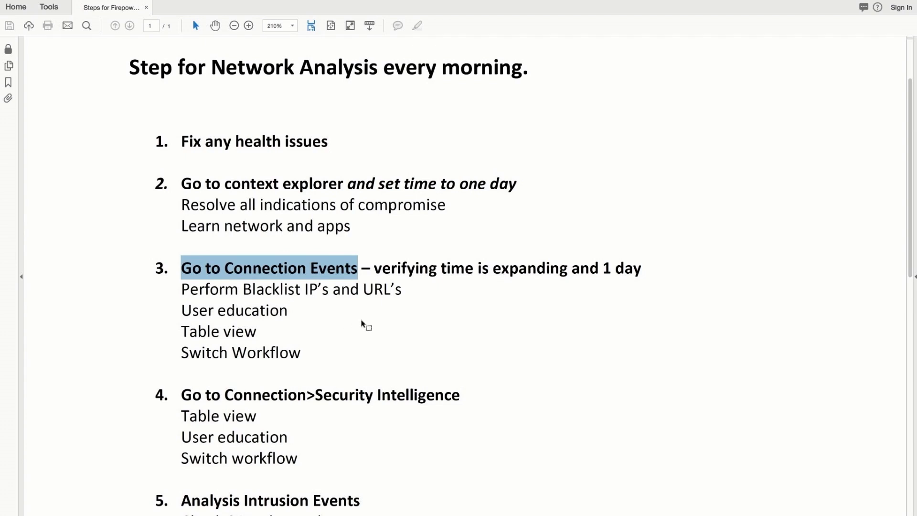
{"action": "key", "text": "ctrl+Right"}
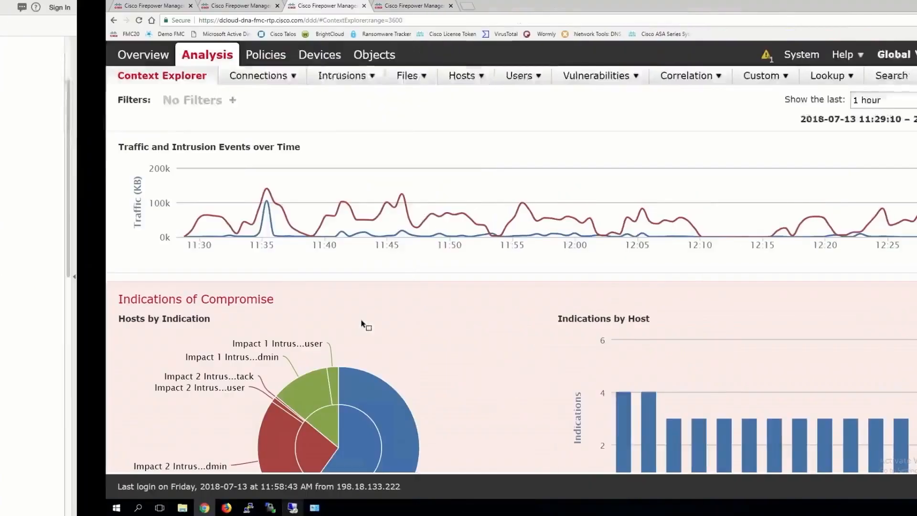
{"action": "left_click", "coordinate": [141, 7]}
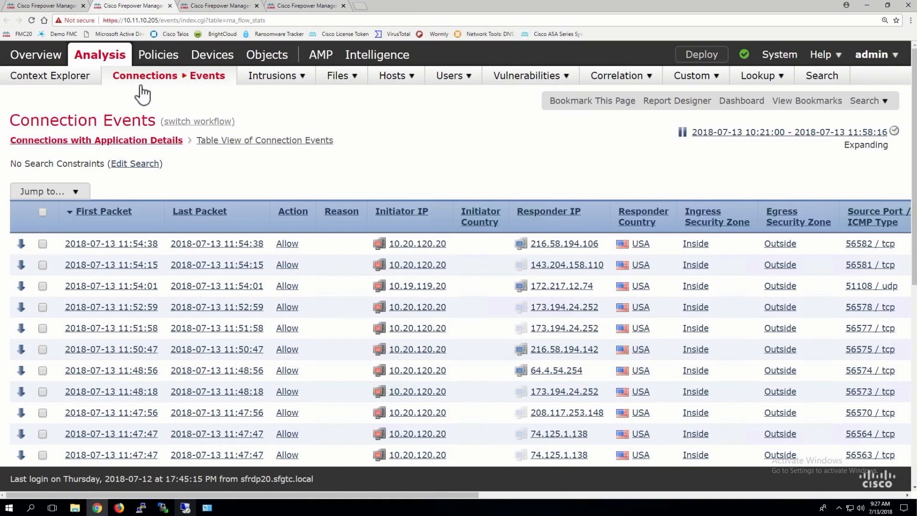
{"action": "mouse_move", "coordinate": [143, 81]}
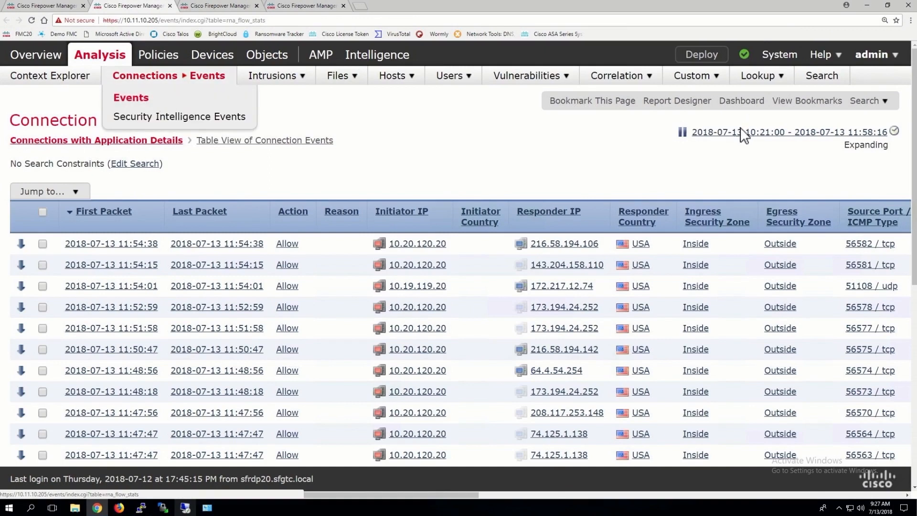
- Set the events time window to the last 1 day as an Expanding Time Window and apply it
{"action": "left_click", "coordinate": [811, 146]}
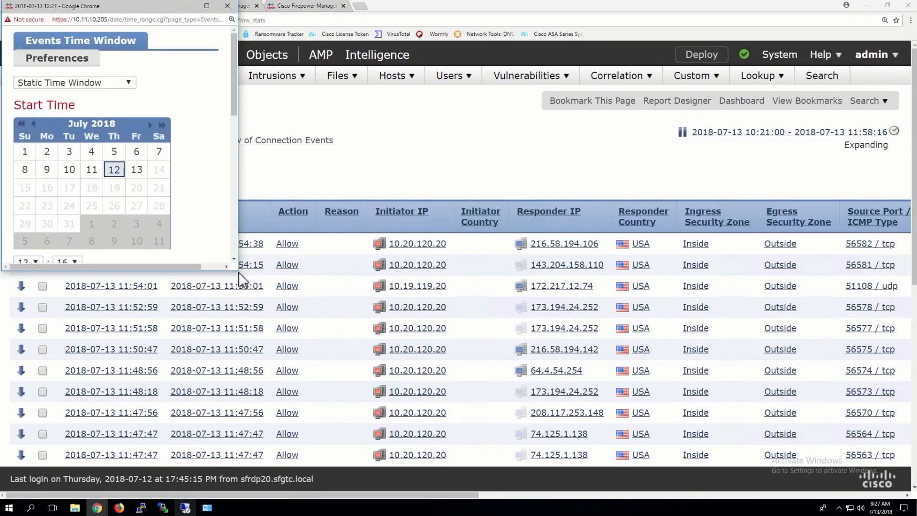
{"action": "left_click_drag", "start_coordinate": [237, 269], "coordinate": [564, 415]}
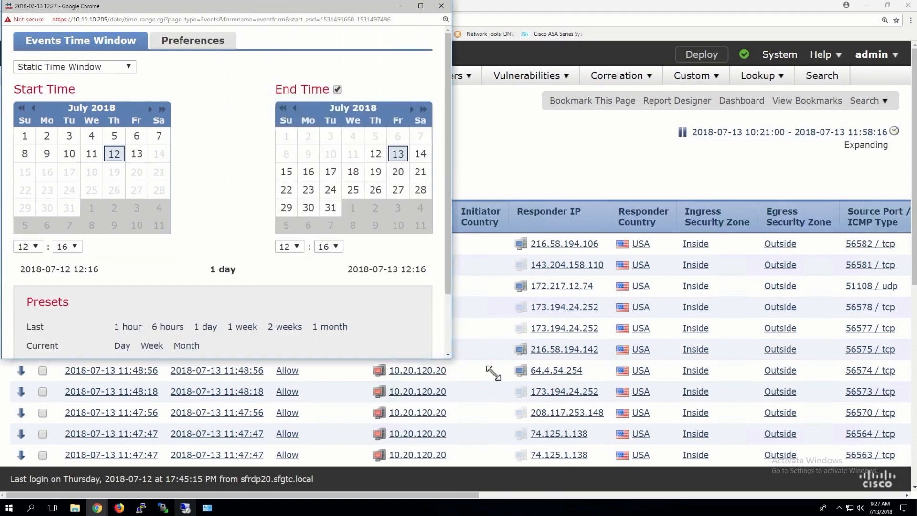
{"action": "left_click", "coordinate": [206, 328]}
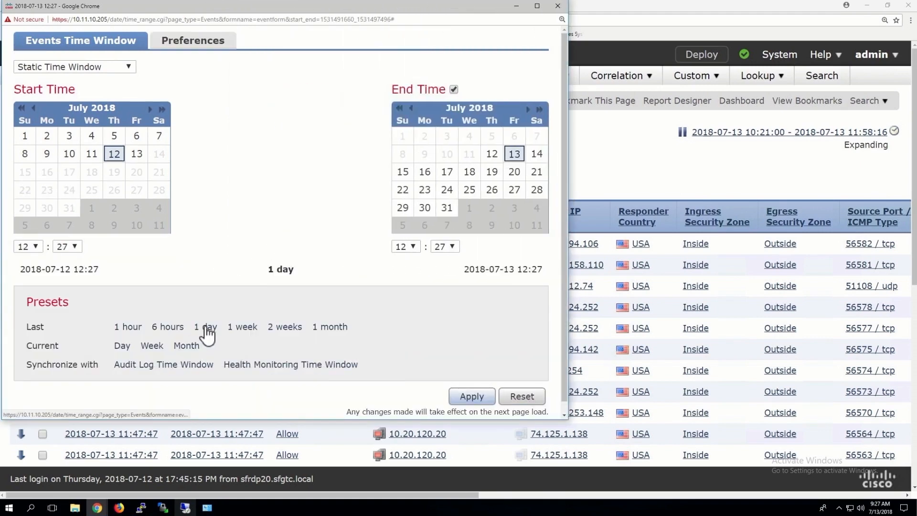
{"action": "left_click", "coordinate": [55, 68]}
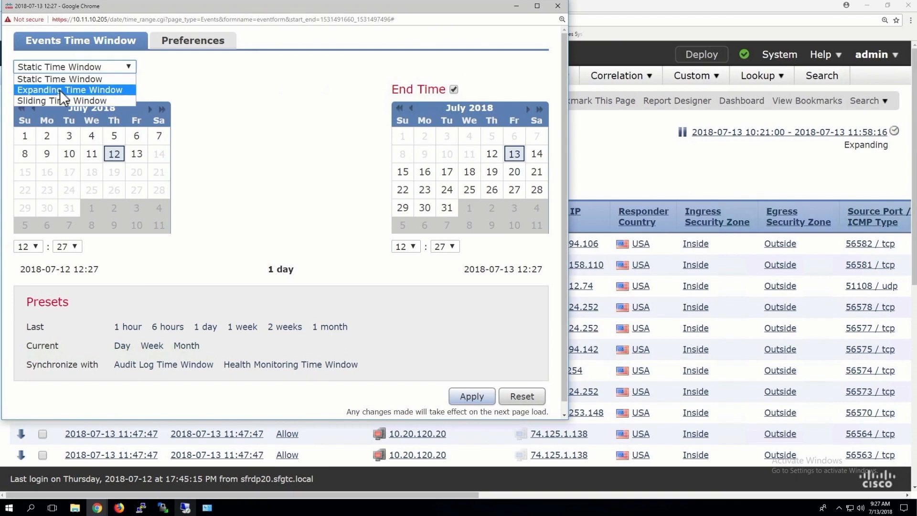
{"action": "left_click", "coordinate": [62, 91]}
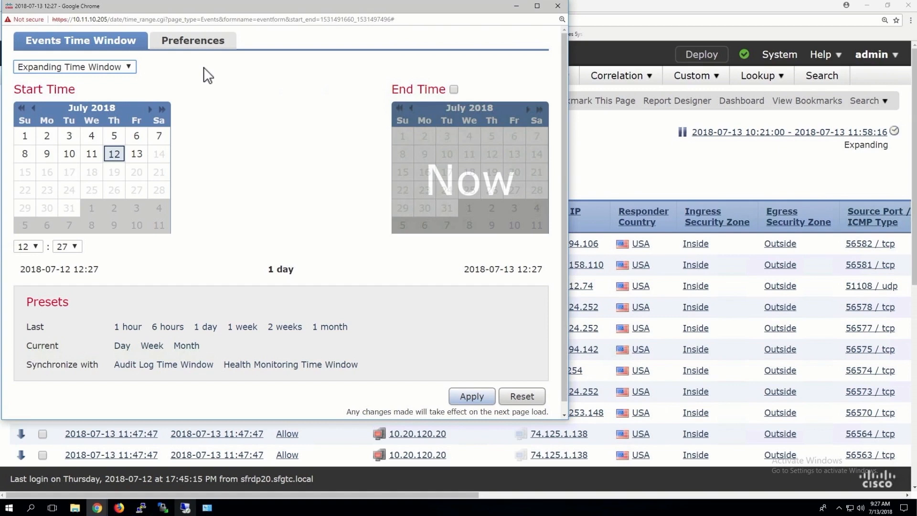
{"action": "left_click", "coordinate": [471, 398]}
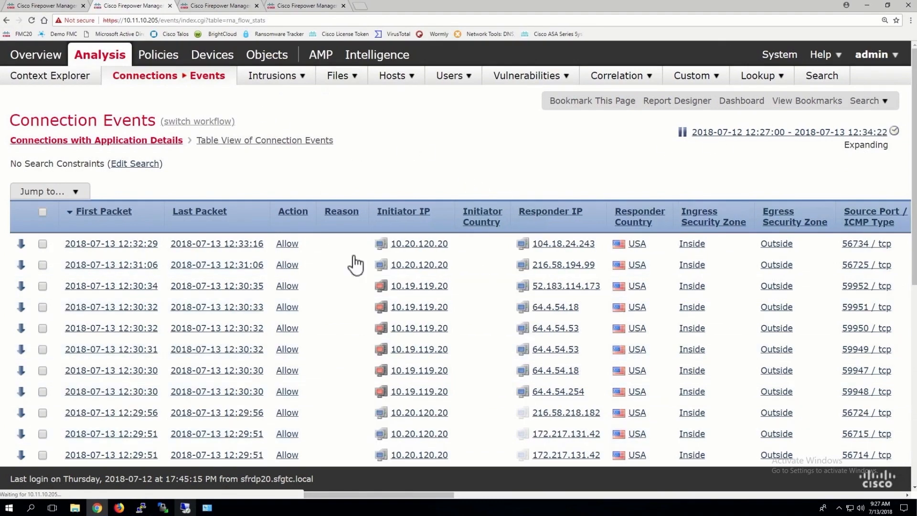
- Examine the host profile of initiator 10.20.120.20, covering its operating system, applications, host protocols and malware detections, and close it
{"action": "left_click", "coordinate": [381, 245]}
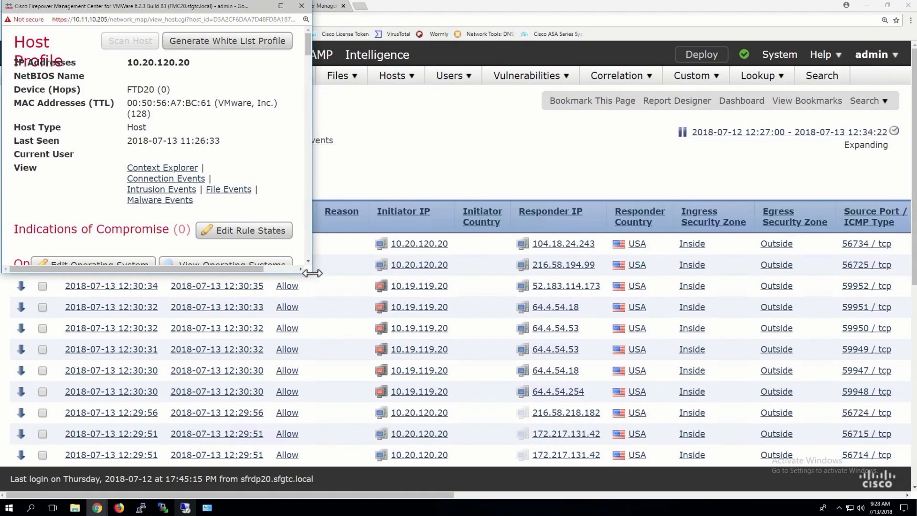
{"action": "left_click_drag", "start_coordinate": [312, 273], "coordinate": [492, 272]}
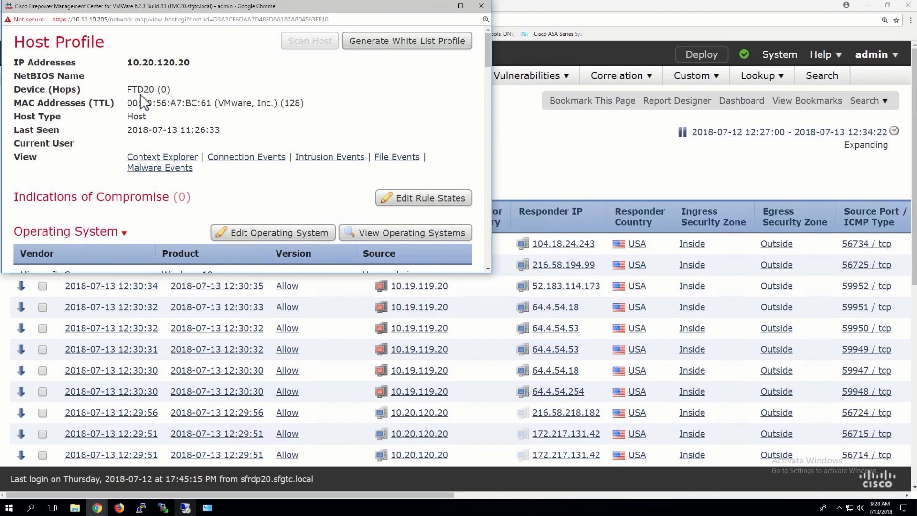
{"action": "scroll", "coordinate": [150, 161], "scroll_direction": "down", "scroll_amount": 2}
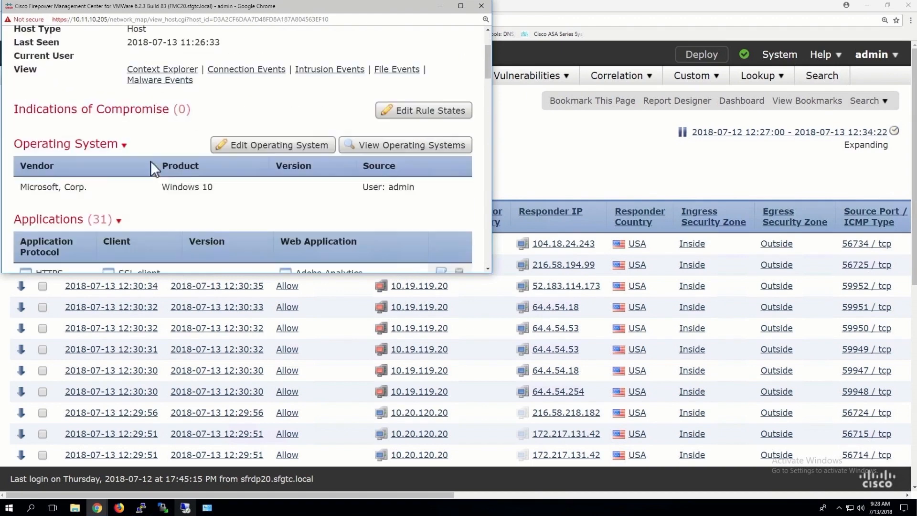
{"action": "scroll", "coordinate": [188, 185], "scroll_direction": "down", "scroll_amount": 1}
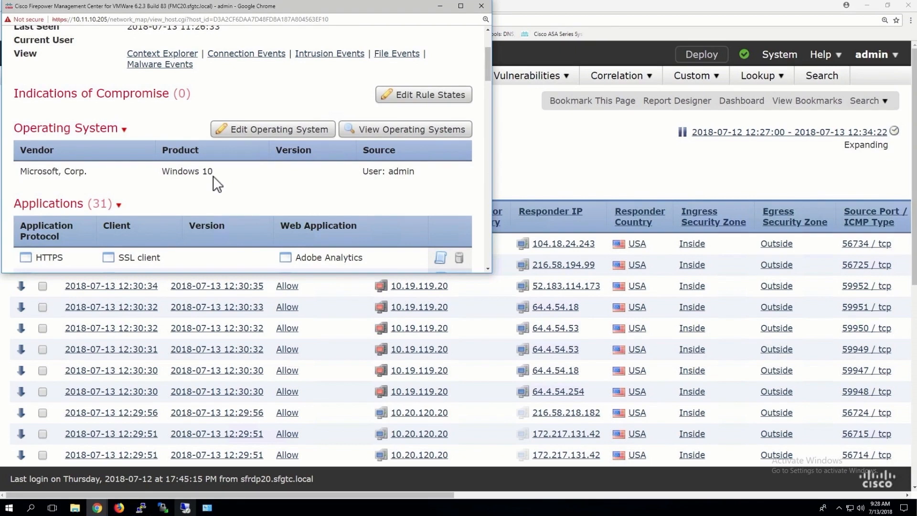
{"action": "scroll", "coordinate": [215, 182], "scroll_direction": "down", "scroll_amount": 5}
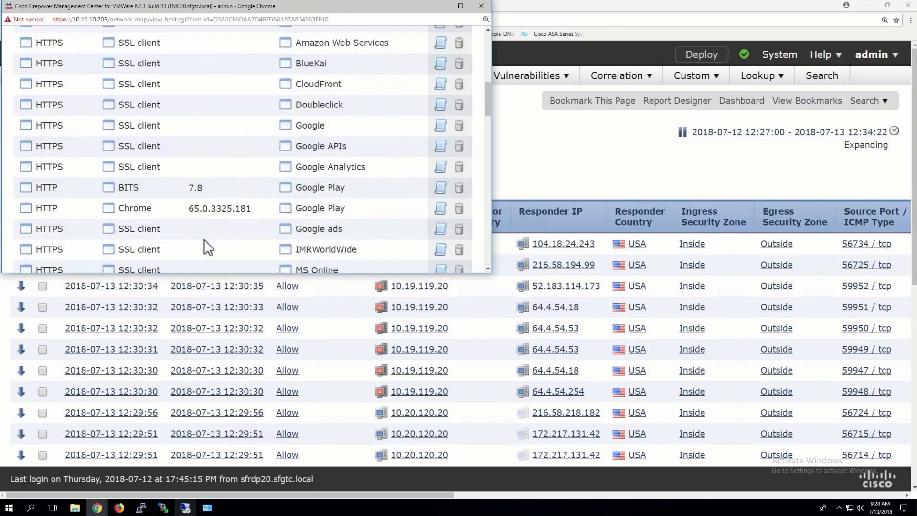
{"action": "left_click_drag", "start_coordinate": [201, 273], "coordinate": [203, 397]}
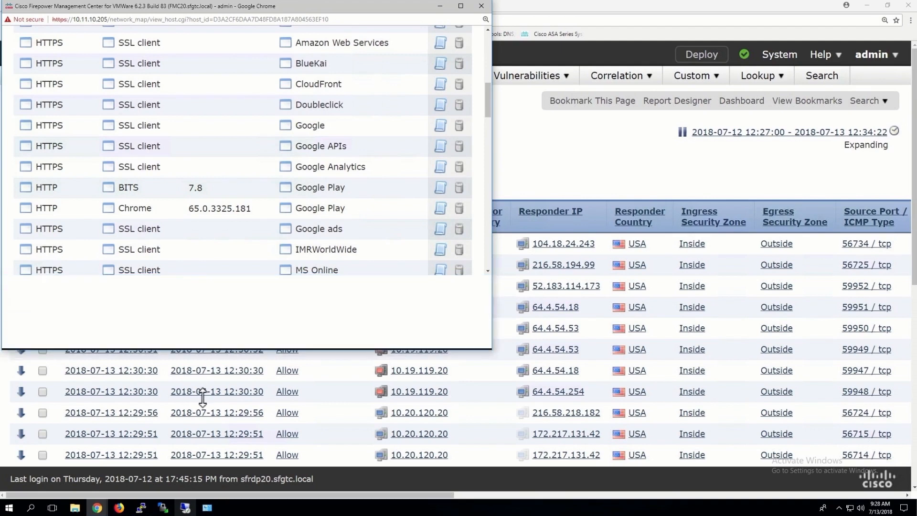
{"action": "scroll", "coordinate": [240, 269], "scroll_direction": "down", "scroll_amount": 2}
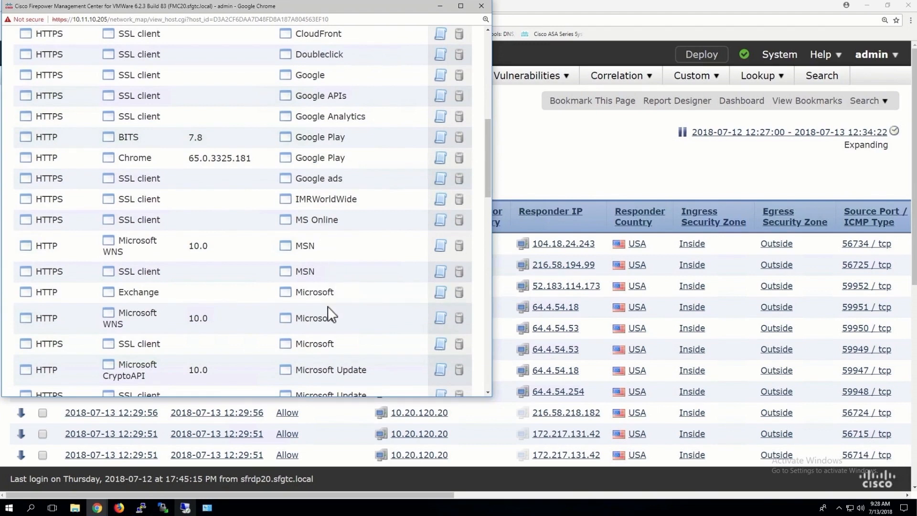
{"action": "scroll", "coordinate": [328, 306], "scroll_direction": "down", "scroll_amount": 5}
{"action": "scroll", "coordinate": [330, 310], "scroll_direction": "down", "scroll_amount": 10}
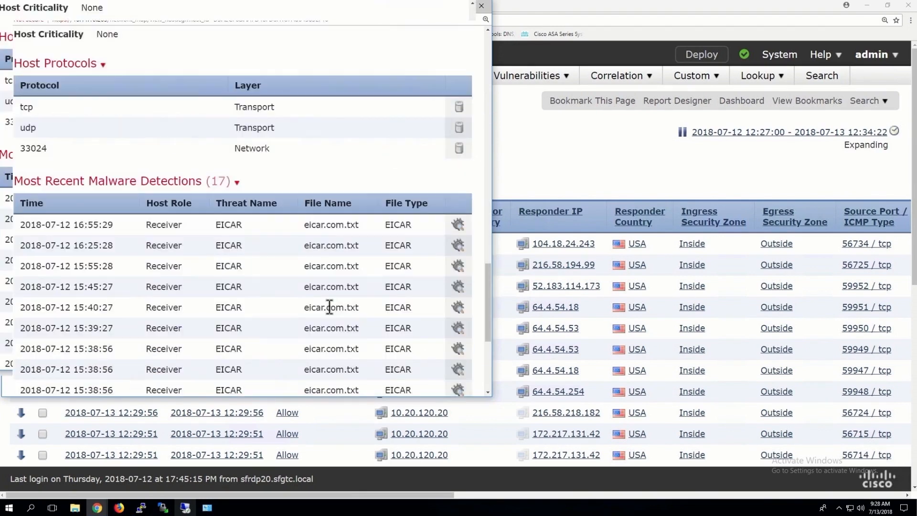
{"action": "scroll", "coordinate": [282, 187], "scroll_direction": "up", "scroll_amount": 5}
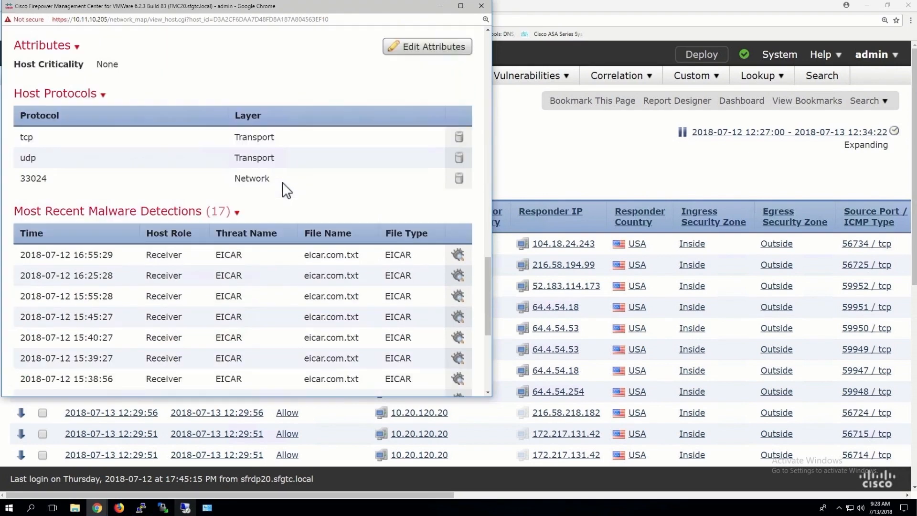
{"action": "scroll", "coordinate": [215, 237], "scroll_direction": "up", "scroll_amount": 1}
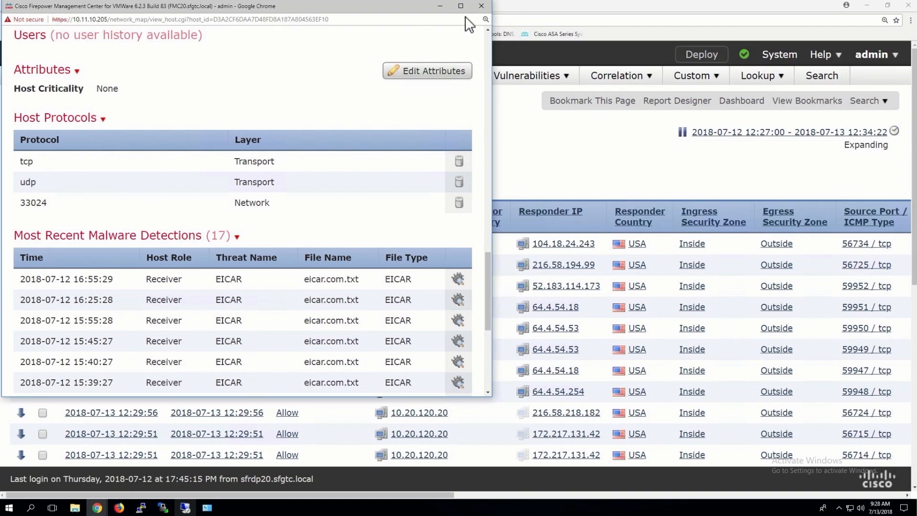
{"action": "left_click", "coordinate": [482, 6]}
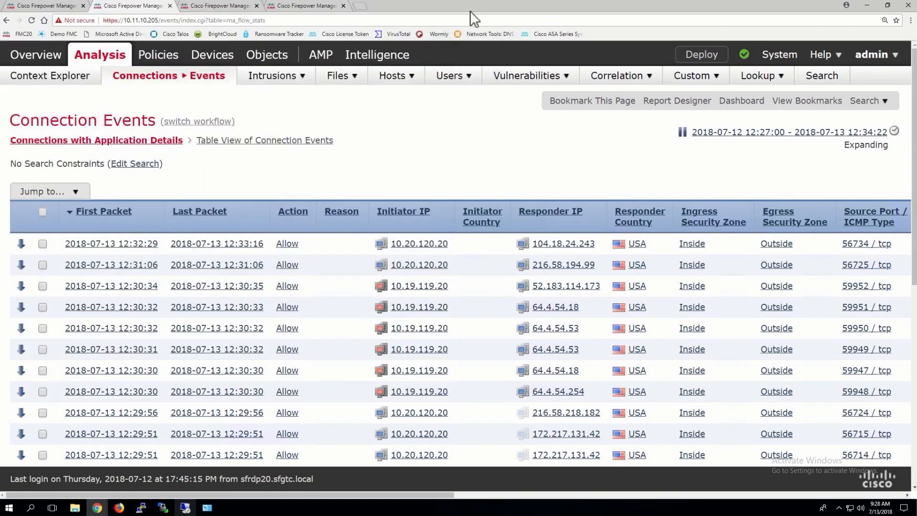
- Set the OS definition in the host profile of initiator 10.19.119.20 to Microsoft, Corp. Windows 10
{"action": "left_click", "coordinate": [381, 286]}
{"action": "left_click", "coordinate": [313, 287]}
{"action": "left_click_drag", "start_coordinate": [313, 273], "coordinate": [399, 330]}
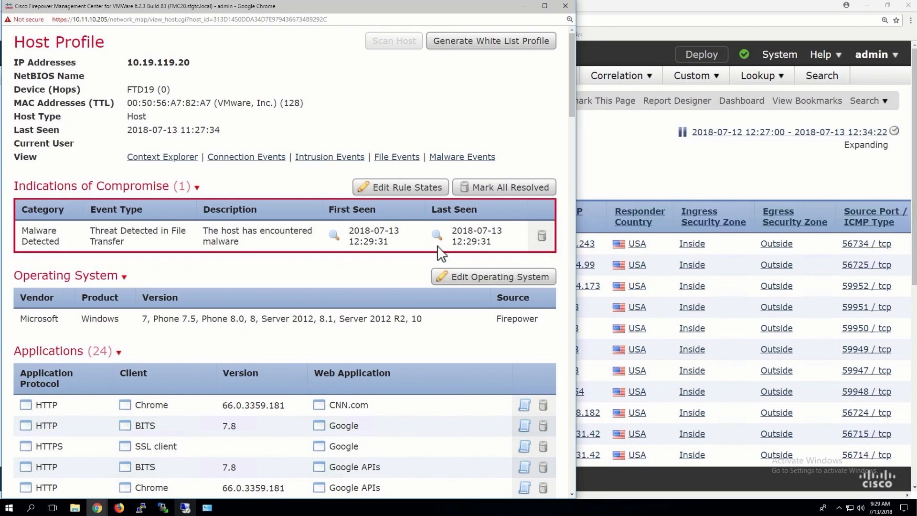
{"action": "left_click", "coordinate": [490, 279]}
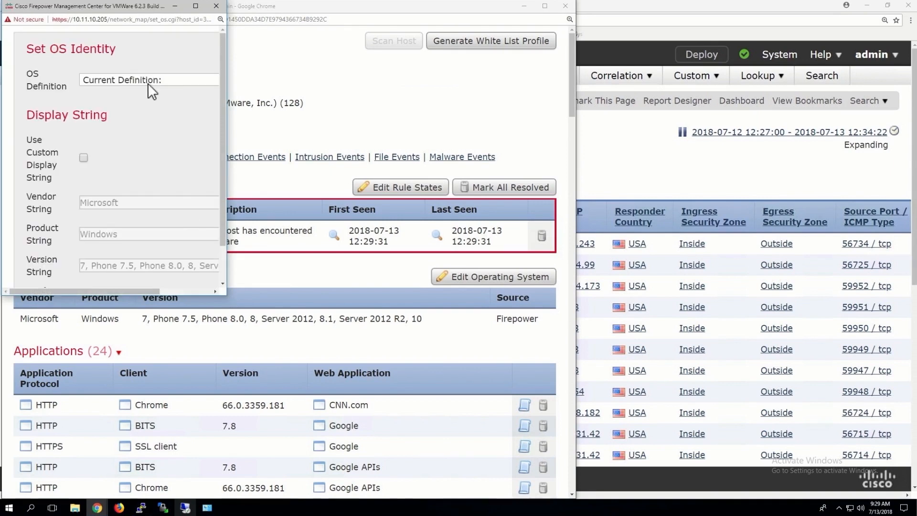
{"action": "left_click", "coordinate": [147, 79]}
{"action": "key", "text": "Down"}
{"action": "left_click", "coordinate": [134, 115]}
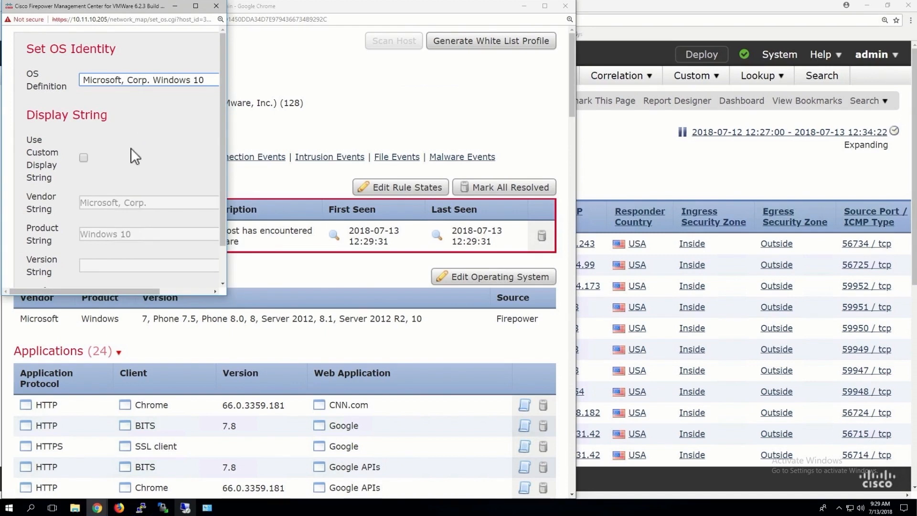
{"action": "scroll", "coordinate": [224, 278], "scroll_direction": "down", "scroll_amount": 2}
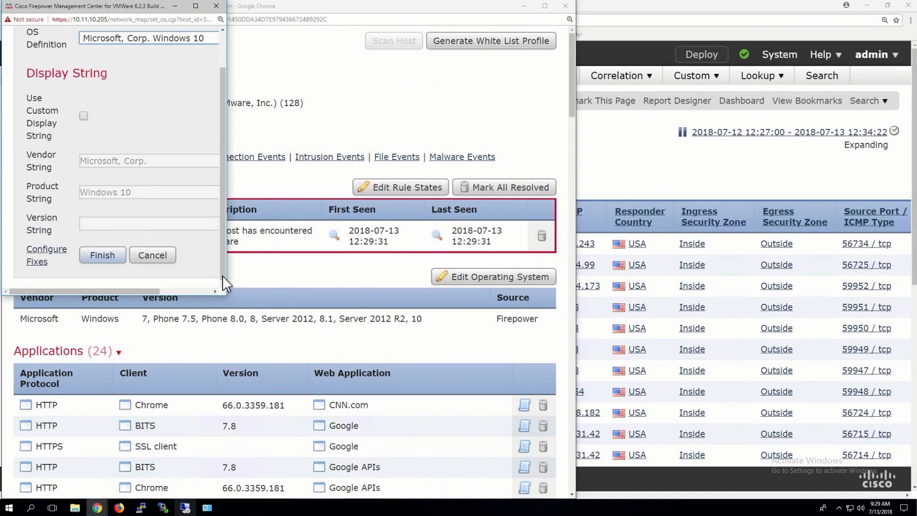
{"action": "left_click", "coordinate": [102, 261]}
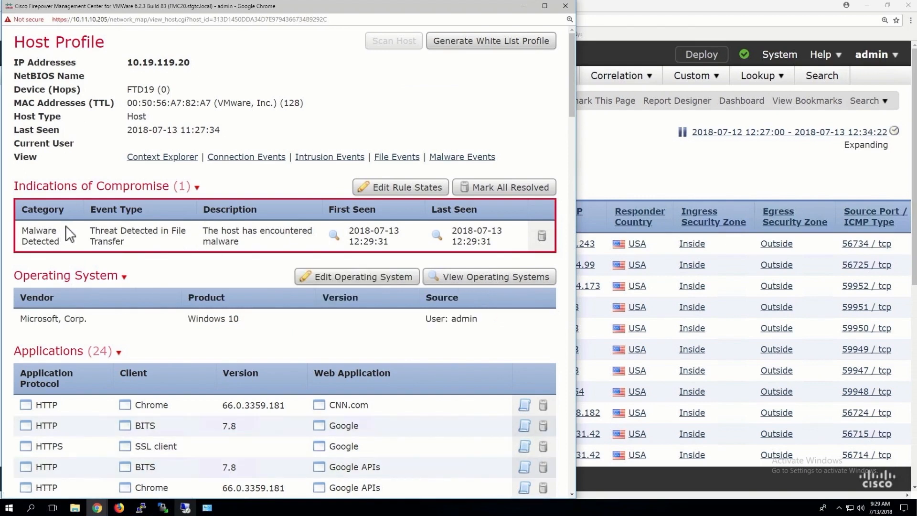
- Mark all indications of compromise for host 10.19.119.20 as resolved, close its profile and reload the connection events
{"action": "left_click", "coordinate": [503, 190]}
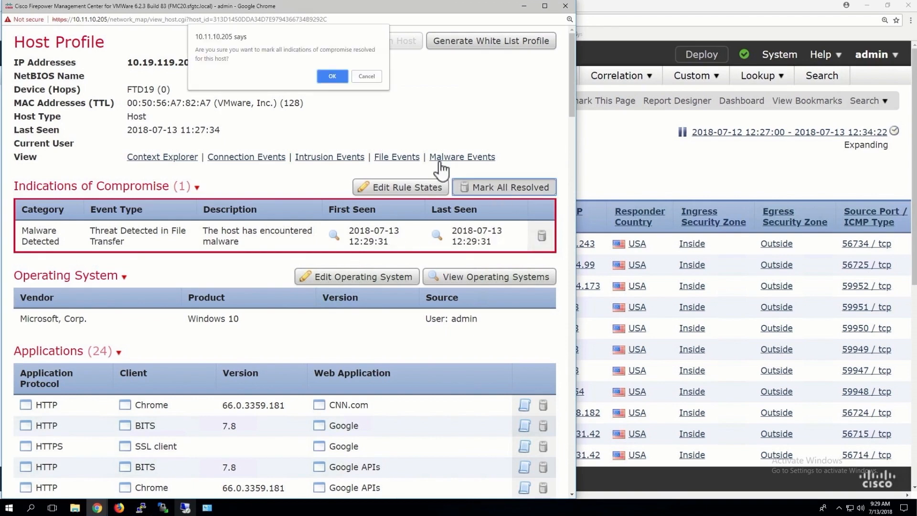
{"action": "left_click", "coordinate": [332, 76]}
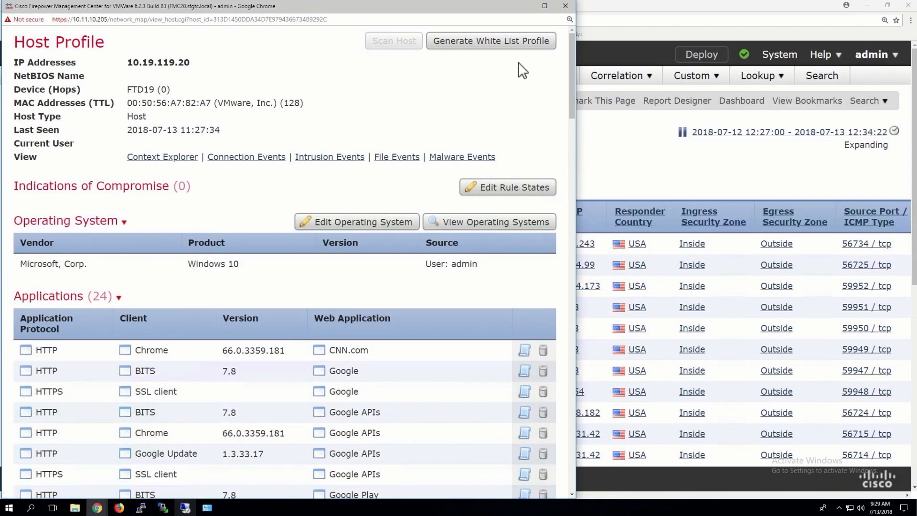
{"action": "left_click", "coordinate": [566, 6]}
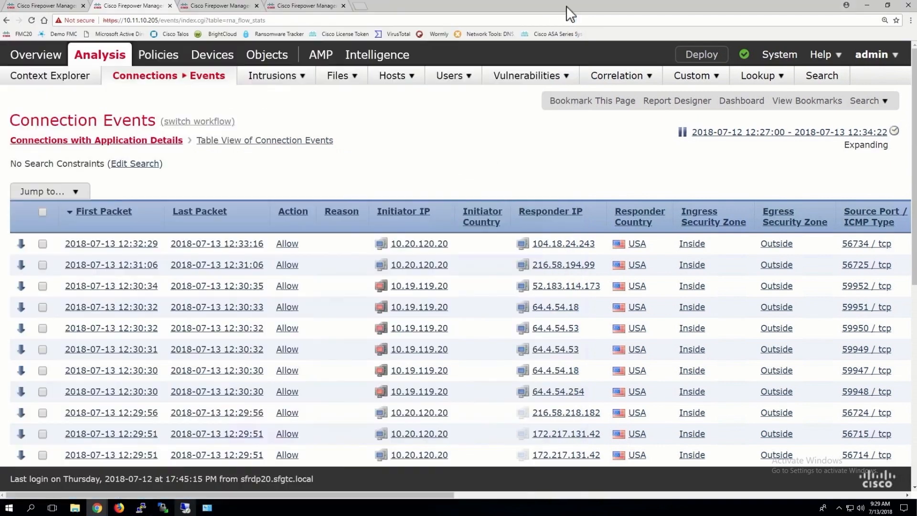
{"action": "left_click", "coordinate": [282, 18]}
{"action": "key", "text": "Return"}
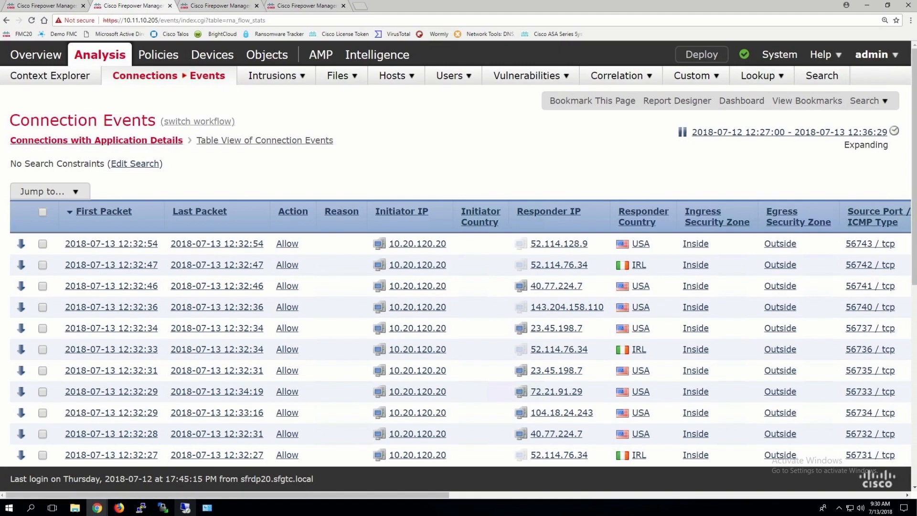
- Blacklist HTTP/S connections to the domain of the i.ytimg.com URL in the connection events and confirm it
{"action": "left_click", "coordinate": [643, 495]}
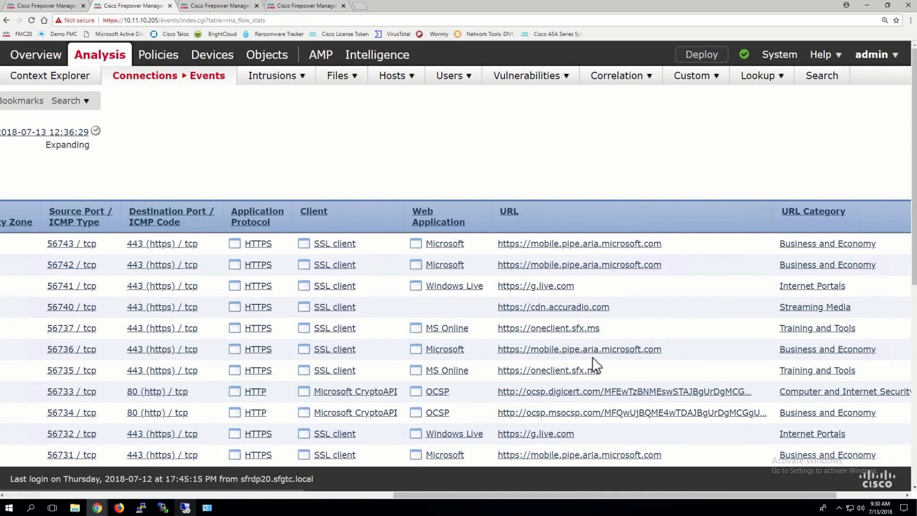
{"action": "scroll", "coordinate": [594, 365], "scroll_direction": "down", "scroll_amount": 1}
{"action": "scroll", "coordinate": [593, 356], "scroll_direction": "down", "scroll_amount": 2}
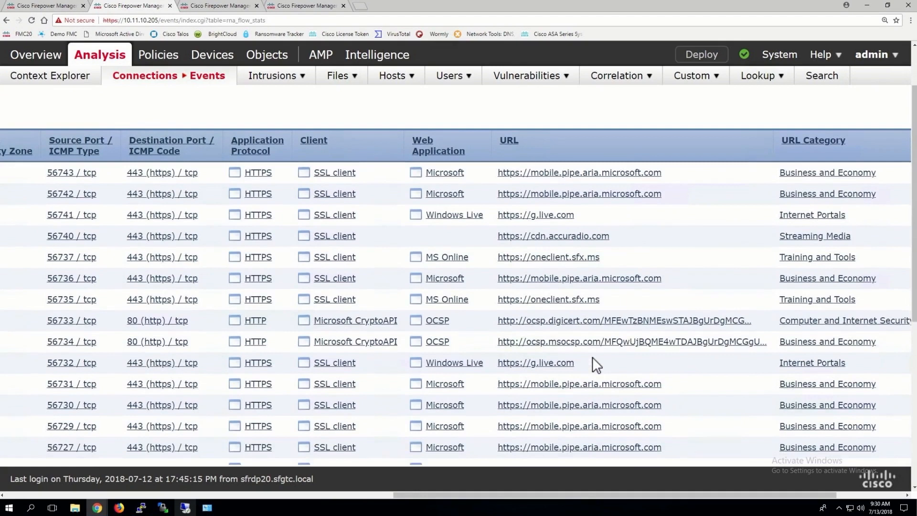
{"action": "scroll", "coordinate": [595, 366], "scroll_direction": "down", "scroll_amount": 5}
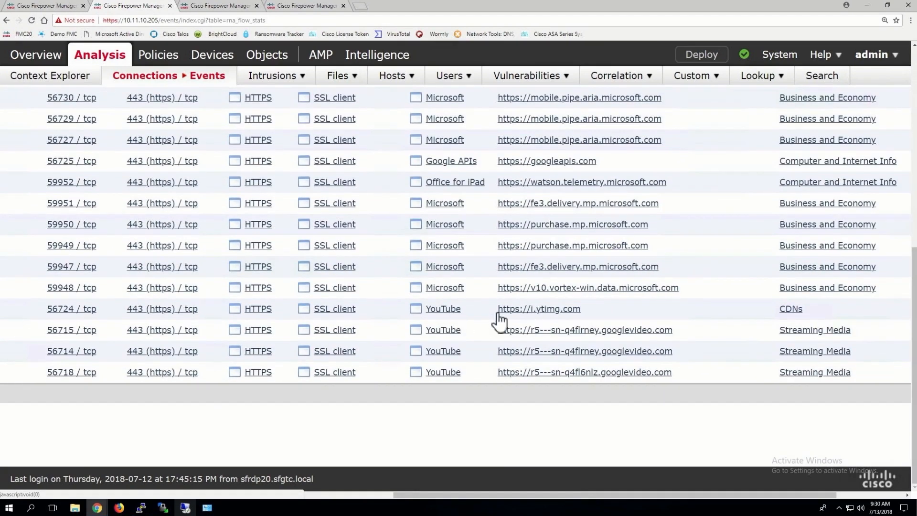
{"action": "right_click", "coordinate": [552, 316]}
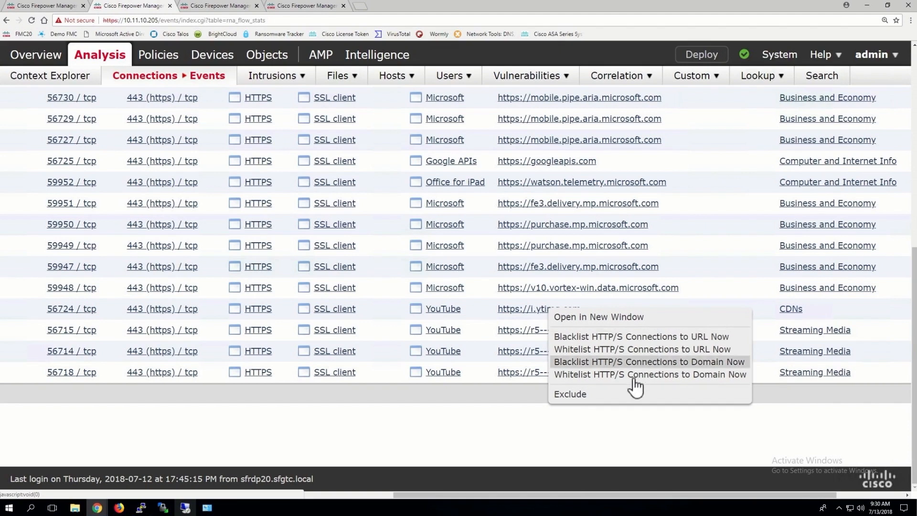
{"action": "left_click", "coordinate": [668, 362]}
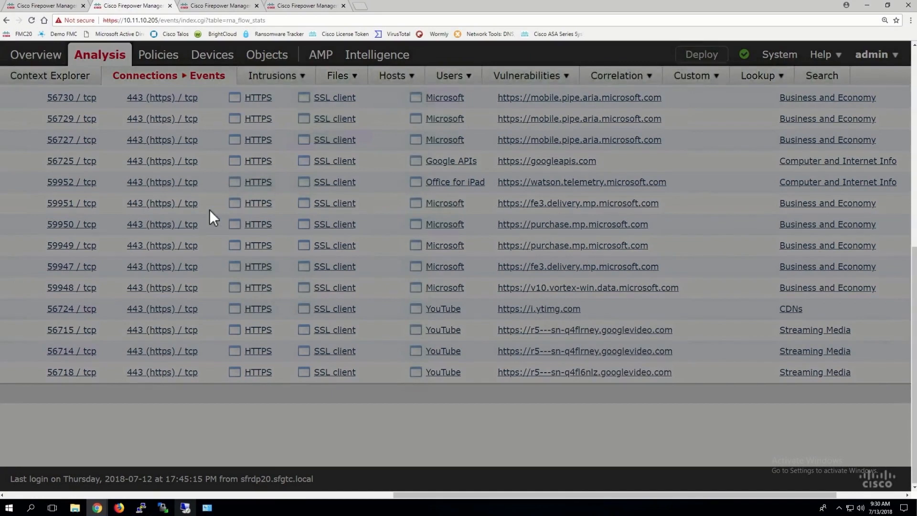
{"action": "left_click", "coordinate": [9, 495]}
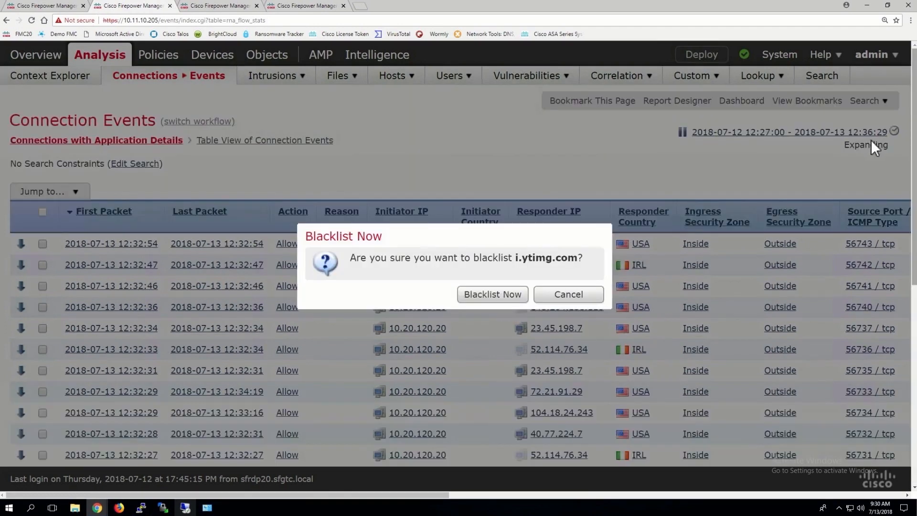
{"action": "left_click", "coordinate": [498, 297]}
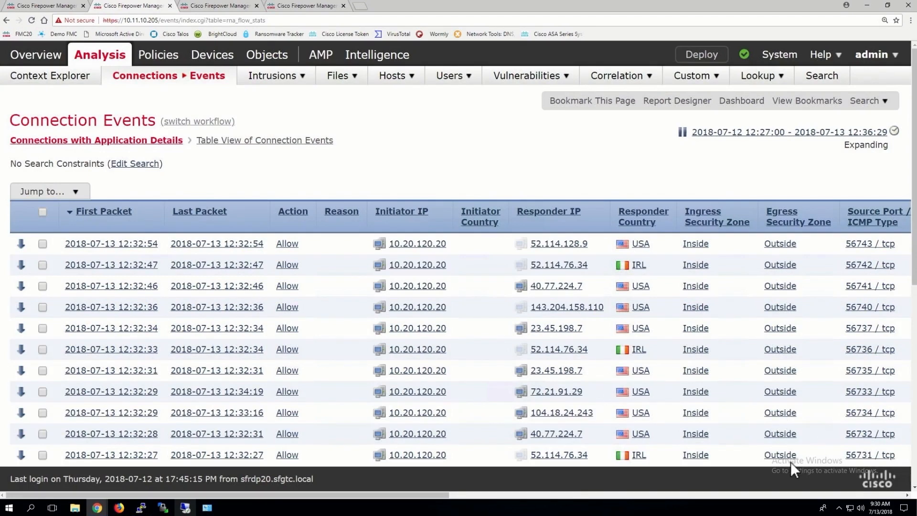
- Blacklist the responder IP 52.114.76.34 from the connection events and confirm it
{"action": "right_click", "coordinate": [540, 355]}
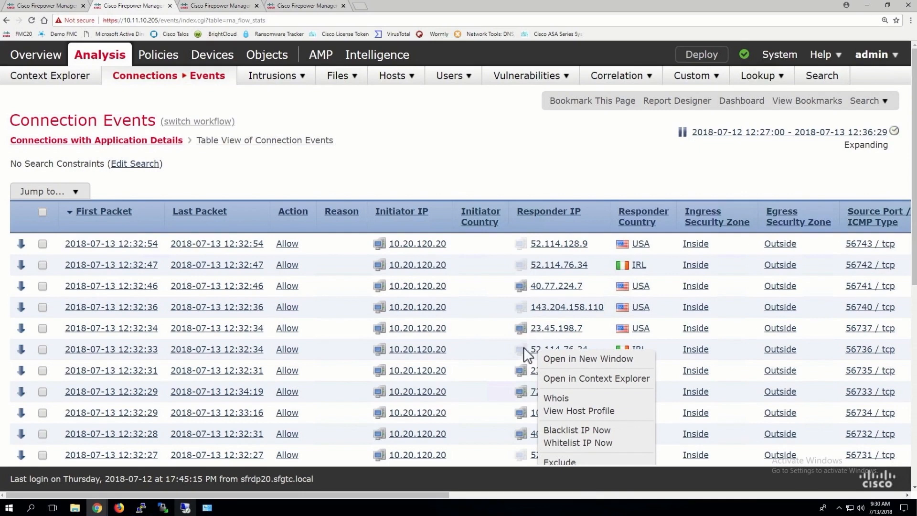
{"action": "left_click", "coordinate": [559, 429]}
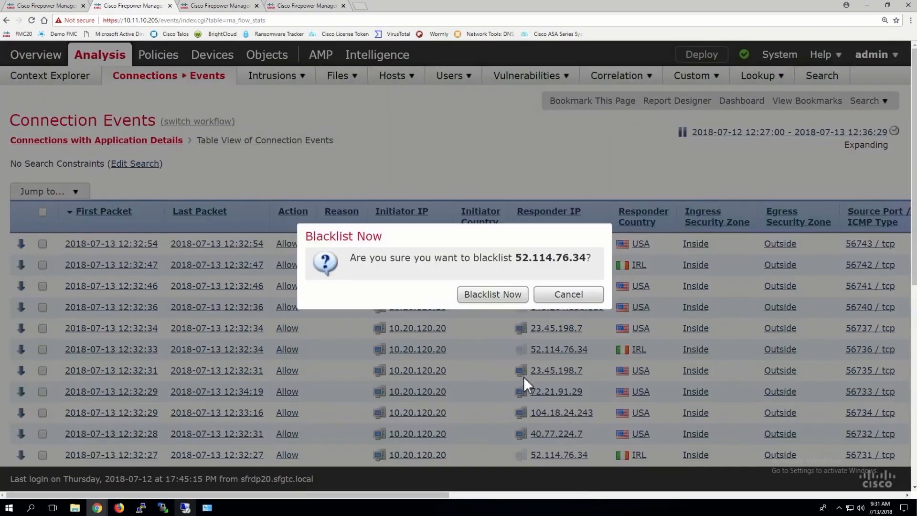
{"action": "left_click", "coordinate": [491, 297]}
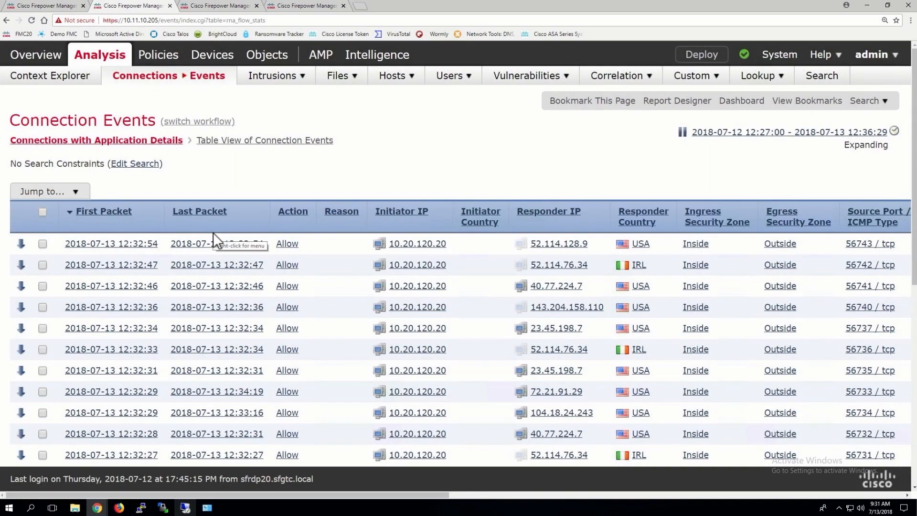
- Edit the connection events search so that Action is Block and Reason is empty
{"action": "left_click", "coordinate": [132, 165]}
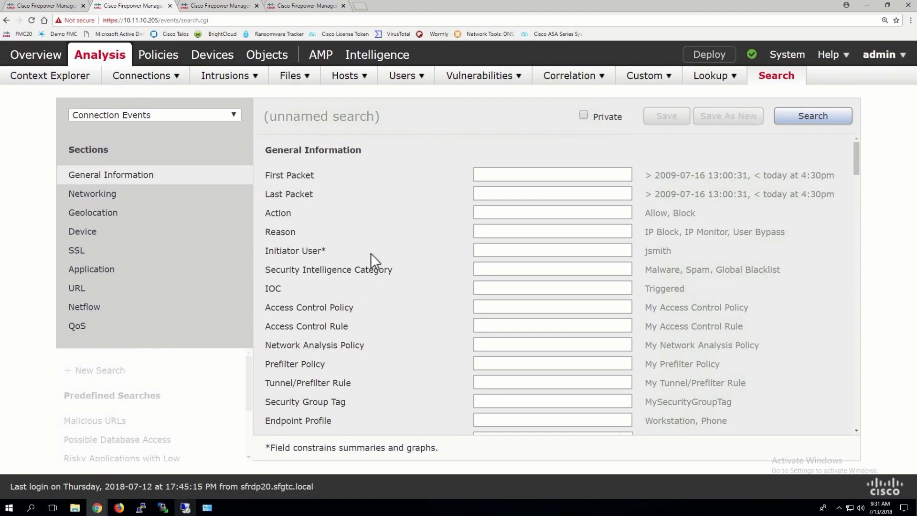
{"action": "left_click", "coordinate": [482, 230]}
{"action": "type", "text": "Block"}
{"action": "left_click", "coordinate": [497, 211]}
{"action": "type", "text": "Block"}
{"action": "double_click", "coordinate": [501, 231]}
{"action": "key", "text": "BackSpace"}
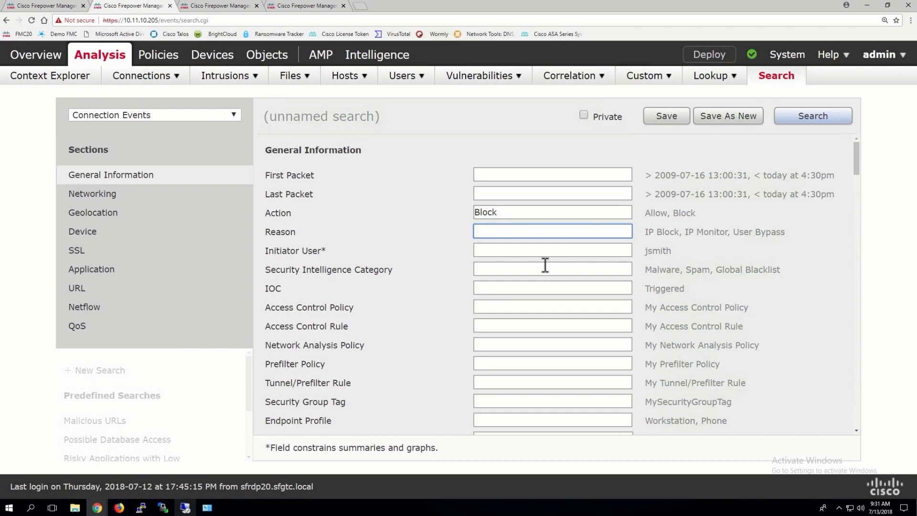
- Examine the available search criteria for connection events, from General Information and Networking through Geolocation, Device, SSL, Application, URL, Netflow and QoS
{"action": "scroll", "coordinate": [543, 266], "scroll_direction": "down", "scroll_amount": 3}
{"action": "scroll", "coordinate": [545, 265], "scroll_direction": "down", "scroll_amount": 3}
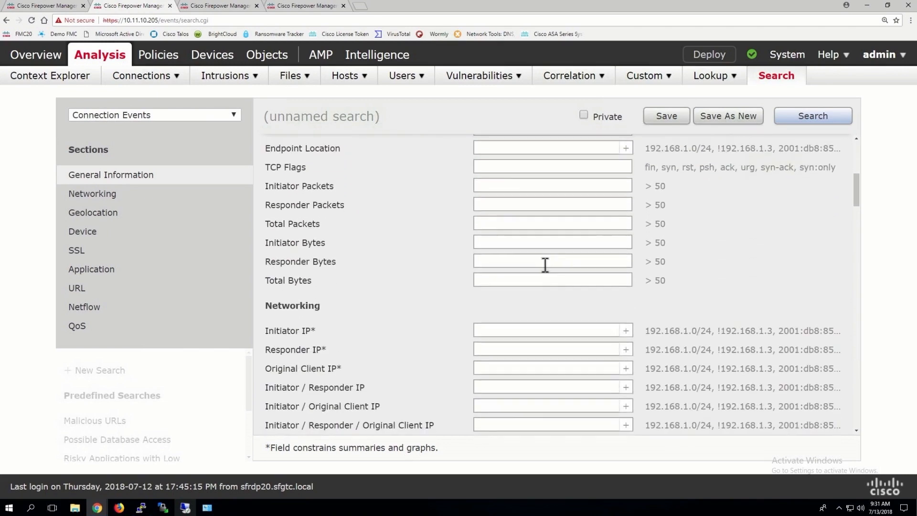
{"action": "scroll", "coordinate": [545, 265], "scroll_direction": "up", "scroll_amount": 6}
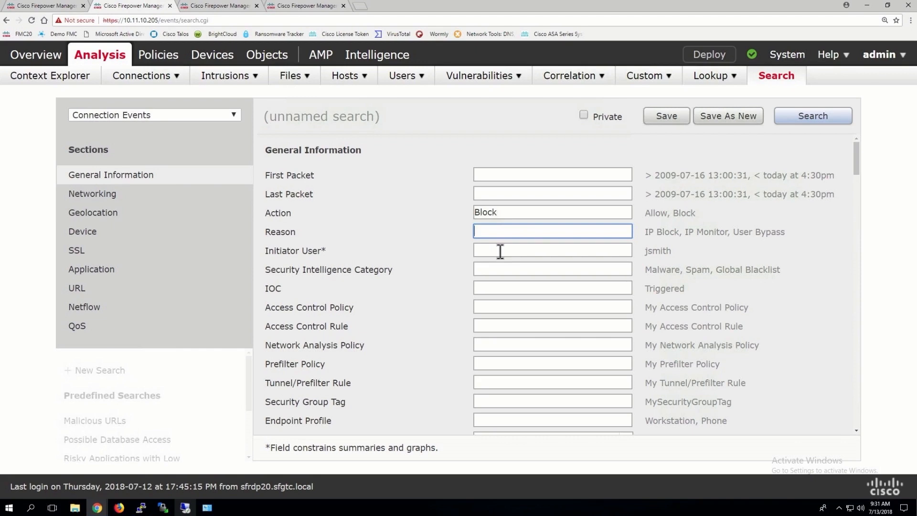
{"action": "scroll", "coordinate": [500, 252], "scroll_direction": "down", "scroll_amount": 1}
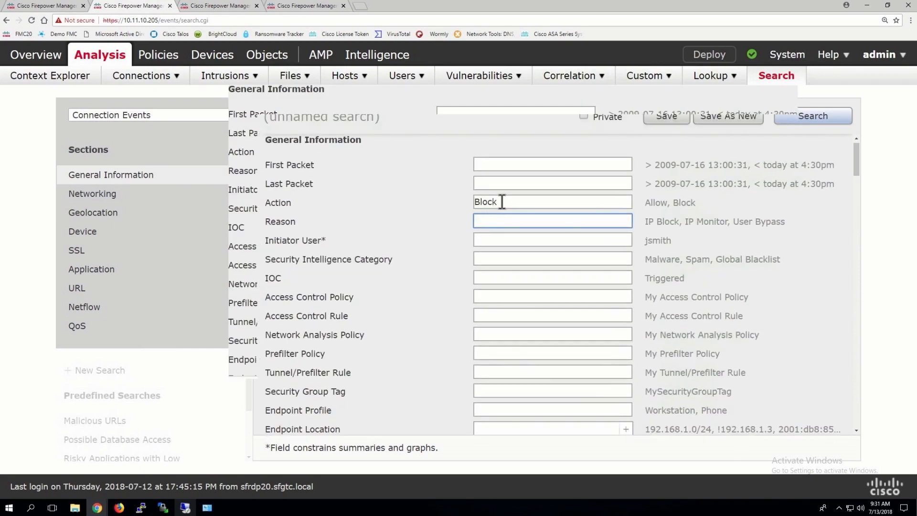
{"action": "scroll", "coordinate": [490, 260], "scroll_direction": "down", "scroll_amount": 6}
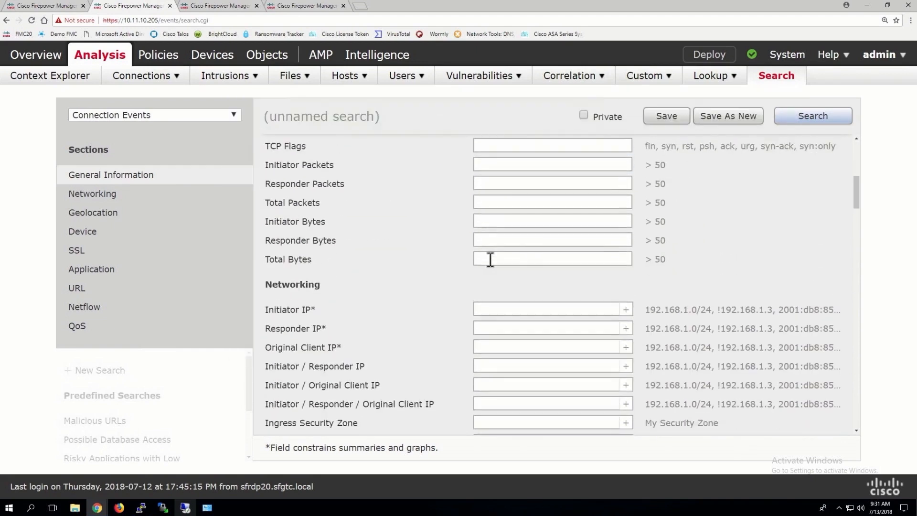
{"action": "scroll", "coordinate": [489, 260], "scroll_direction": "down", "scroll_amount": 5}
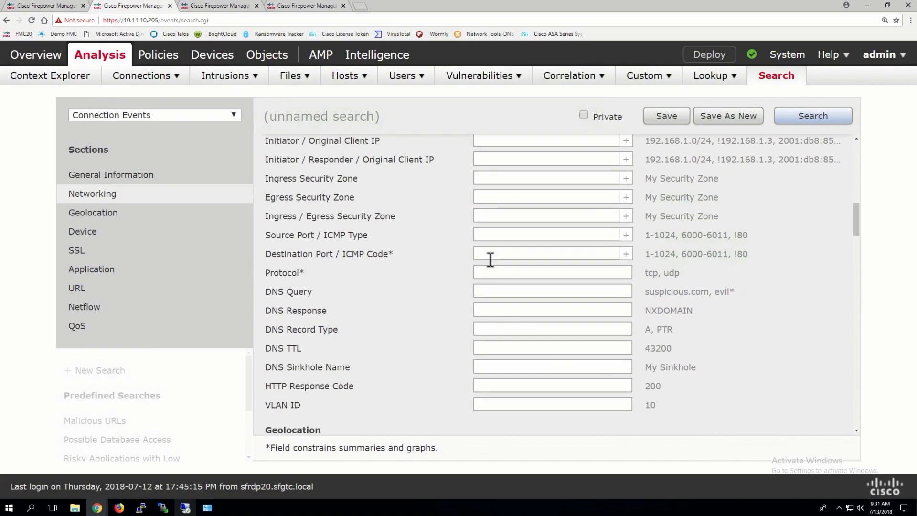
{"action": "scroll", "coordinate": [463, 269], "scroll_direction": "down", "scroll_amount": 7}
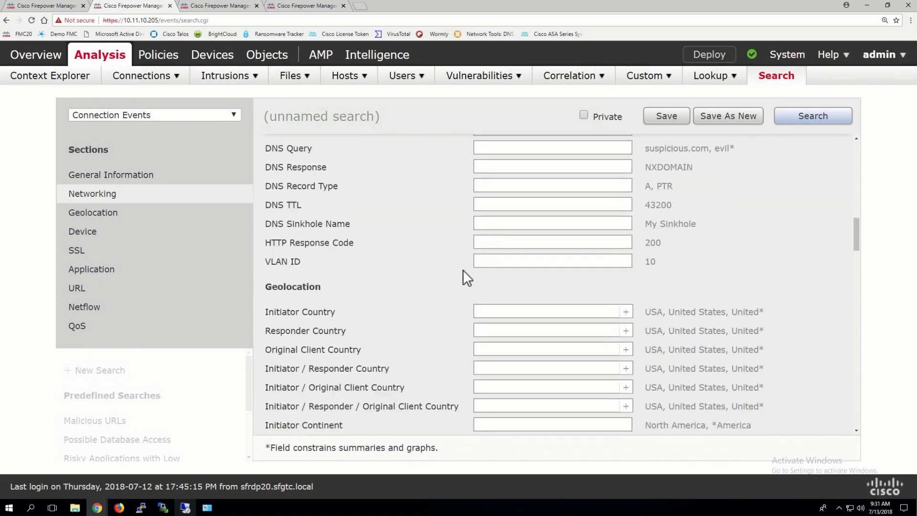
{"action": "scroll", "coordinate": [463, 269], "scroll_direction": "down", "scroll_amount": 4}
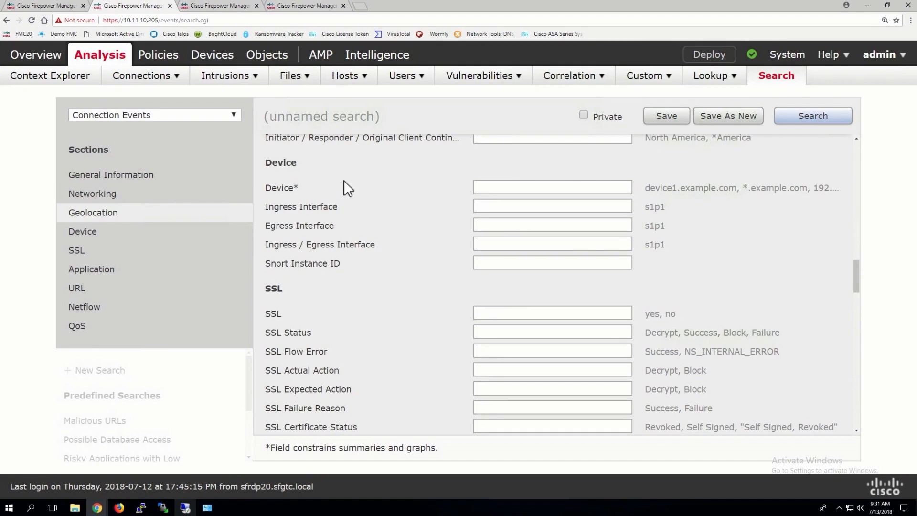
{"action": "scroll", "coordinate": [437, 321], "scroll_direction": "down", "scroll_amount": 1}
{"action": "scroll", "coordinate": [438, 321], "scroll_direction": "down", "scroll_amount": 12}
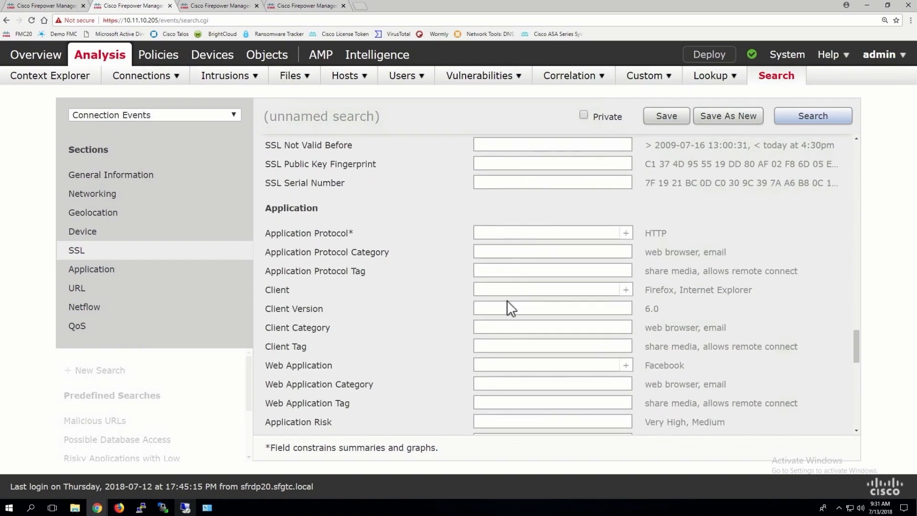
{"action": "scroll", "coordinate": [420, 300], "scroll_direction": "down", "scroll_amount": 1}
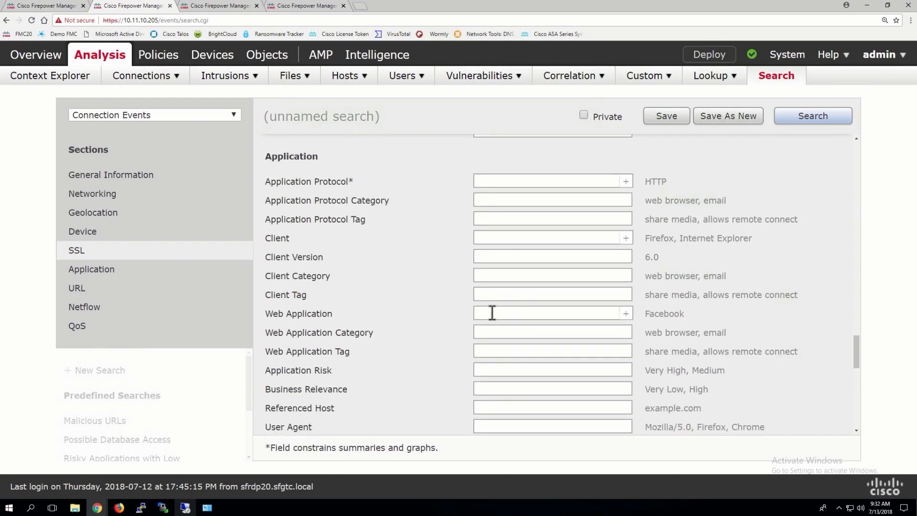
{"action": "scroll", "coordinate": [492, 312], "scroll_direction": "down", "scroll_amount": 5}
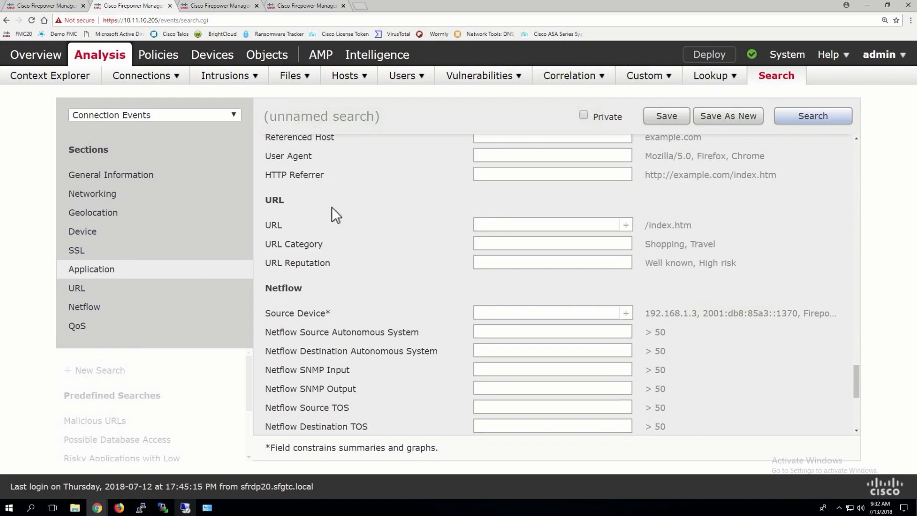
{"action": "scroll", "coordinate": [489, 262], "scroll_direction": "down", "scroll_amount": 1}
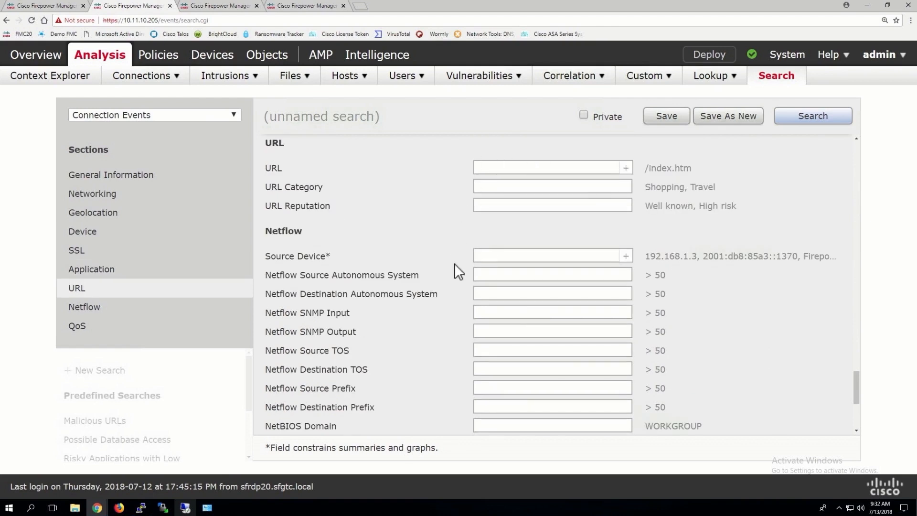
{"action": "scroll", "coordinate": [444, 275], "scroll_direction": "down", "scroll_amount": 4}
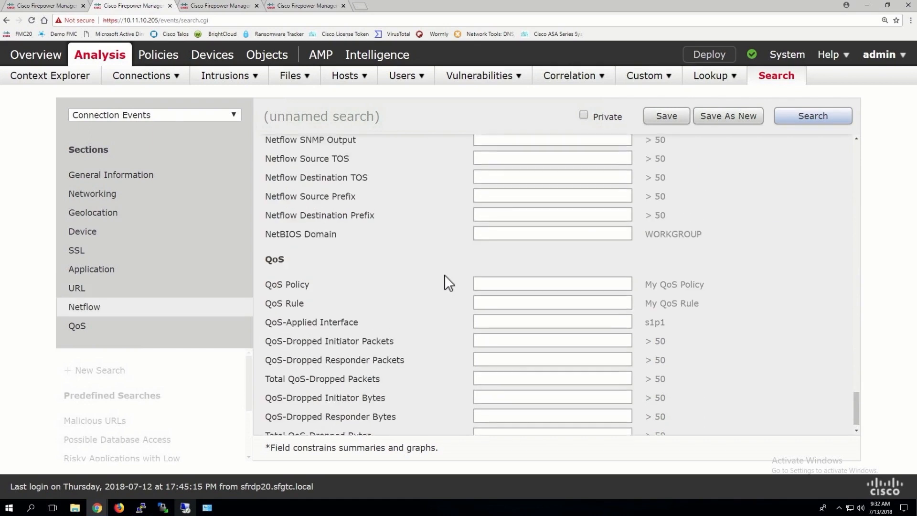
{"action": "scroll", "coordinate": [444, 275], "scroll_direction": "up", "scroll_amount": 8}
{"action": "scroll", "coordinate": [445, 275], "scroll_direction": "up", "scroll_amount": 15}
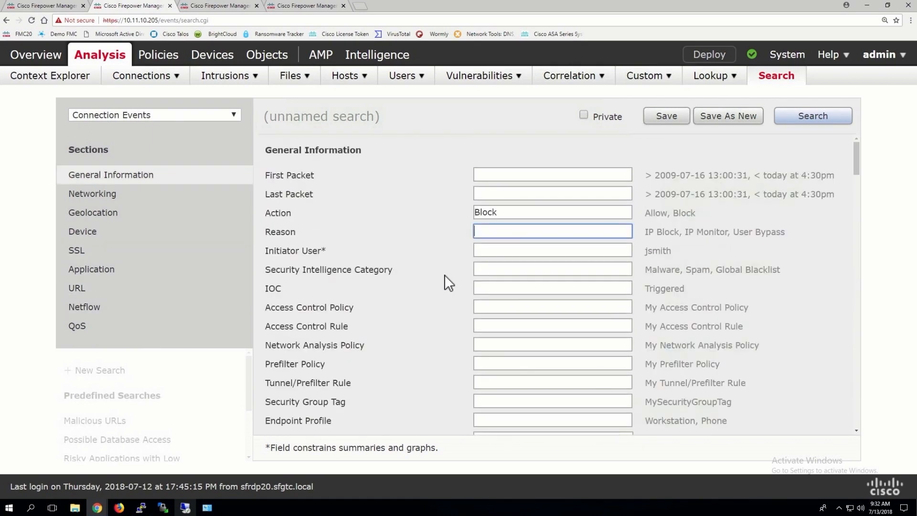
- Run the search for blocked connections and review the URL, category and device details of the matching events
{"action": "left_click", "coordinate": [813, 116]}
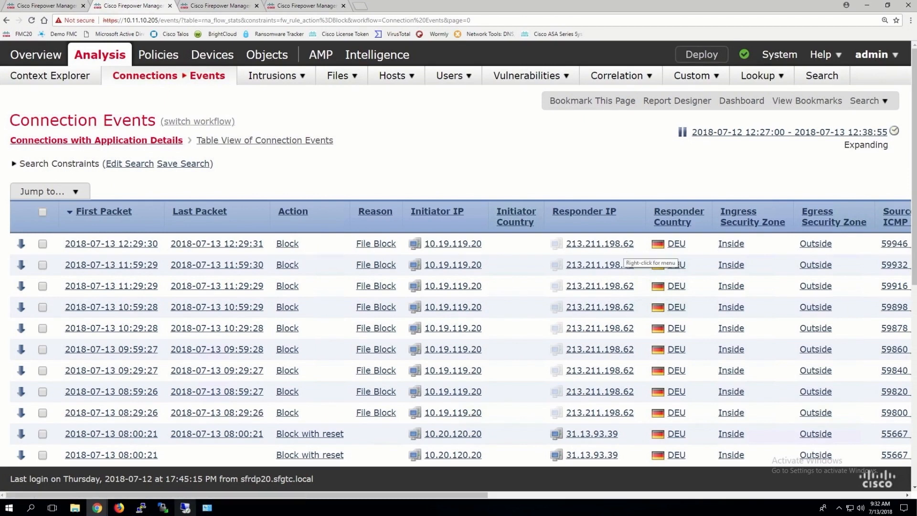
{"action": "left_click", "coordinate": [831, 495]}
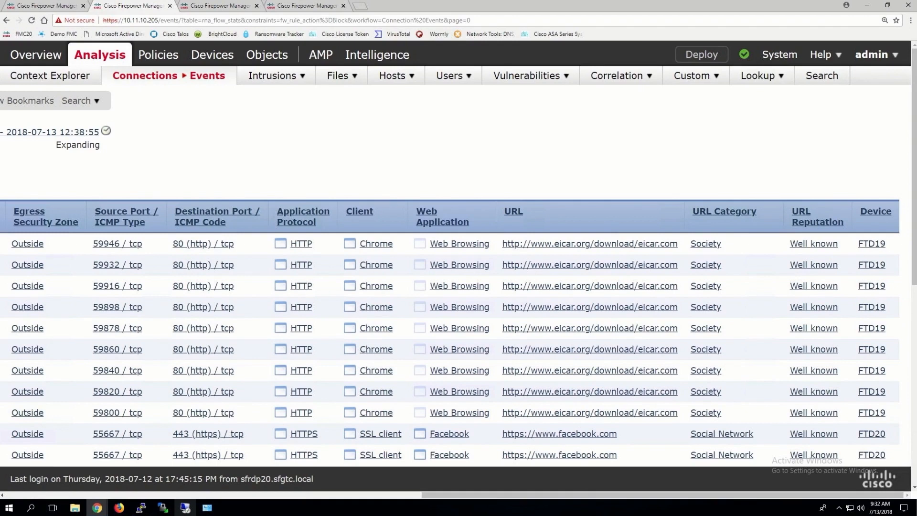
{"action": "left_click_drag", "start_coordinate": [746, 495], "coordinate": [325, 495]}
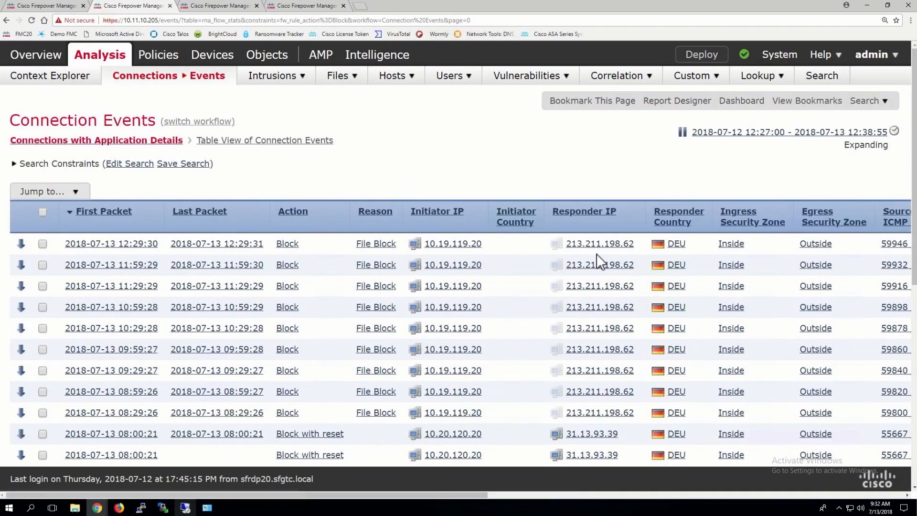
- Blacklist the responder IP 213.211.198.62 from the blocked connection events and confirm it
{"action": "right_click", "coordinate": [584, 245]}
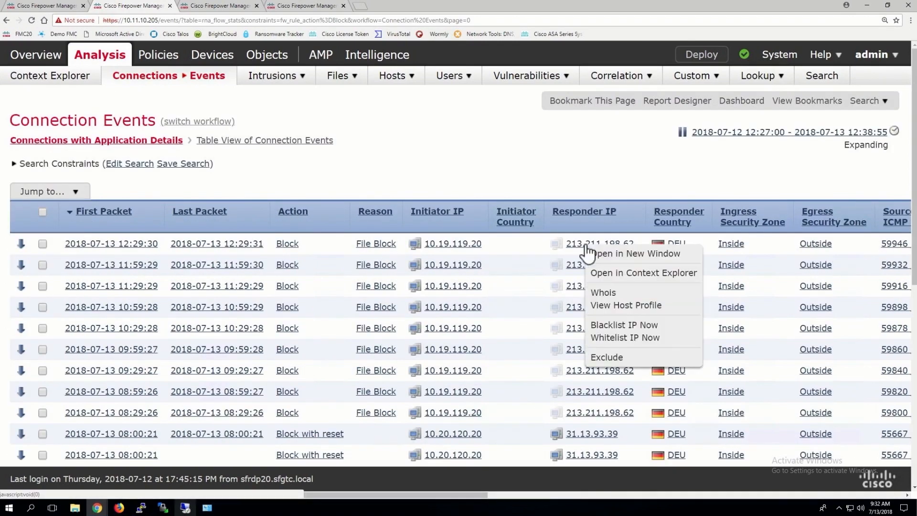
{"action": "left_click", "coordinate": [605, 324]}
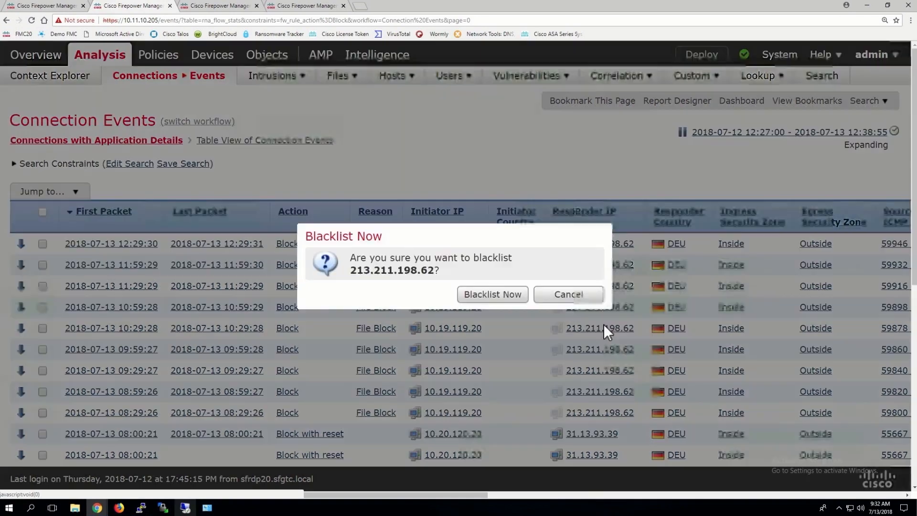
{"action": "left_click", "coordinate": [489, 295]}
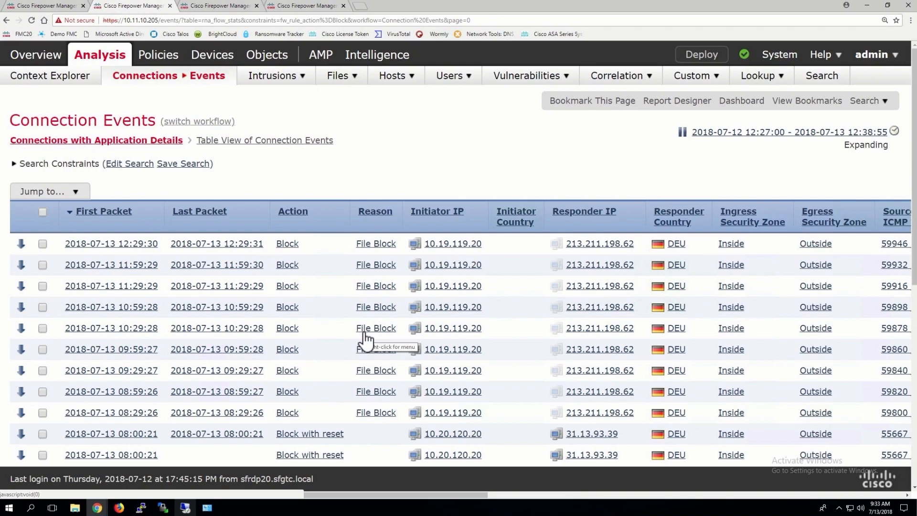
- Review the remaining blocked connection events on the first page and those on page 2
{"action": "scroll", "coordinate": [364, 335], "scroll_direction": "down", "scroll_amount": 1}
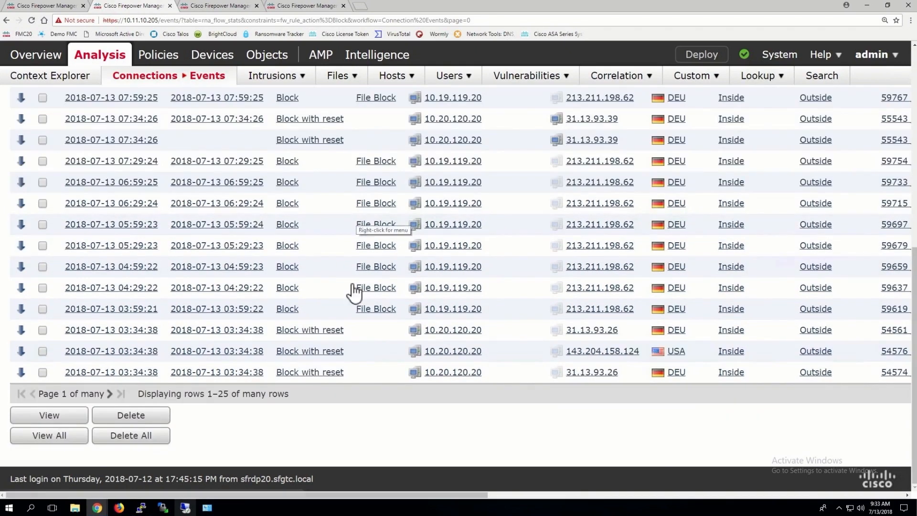
{"action": "left_click", "coordinate": [110, 394]}
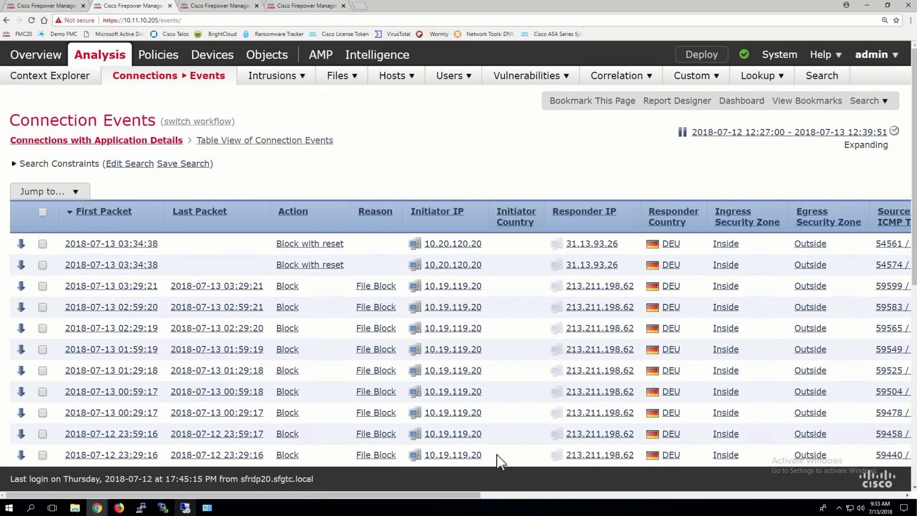
{"action": "scroll", "coordinate": [516, 424], "scroll_direction": "down", "scroll_amount": 8}
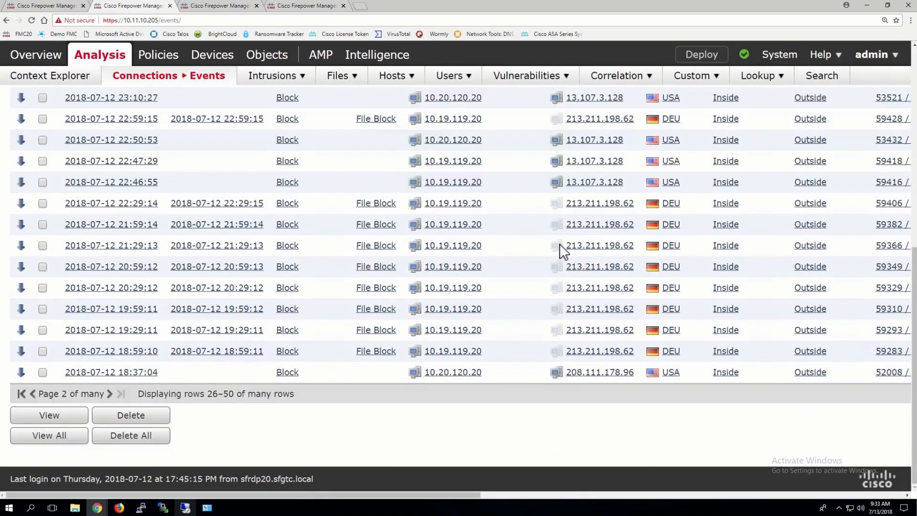
{"action": "scroll", "coordinate": [560, 243], "scroll_direction": "up", "scroll_amount": 10}
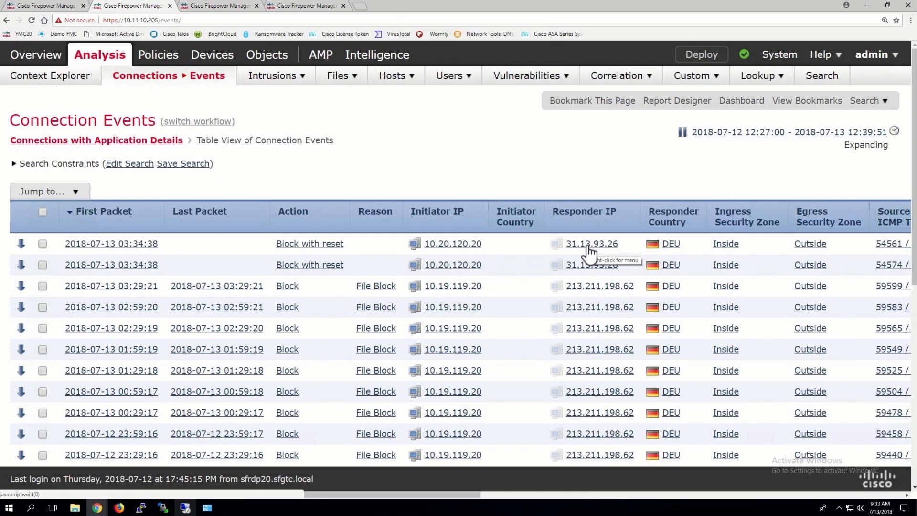
- Run a Whois lookup on the responder IP 31.13.93.26 and review its registration details
{"action": "right_click", "coordinate": [591, 248]}
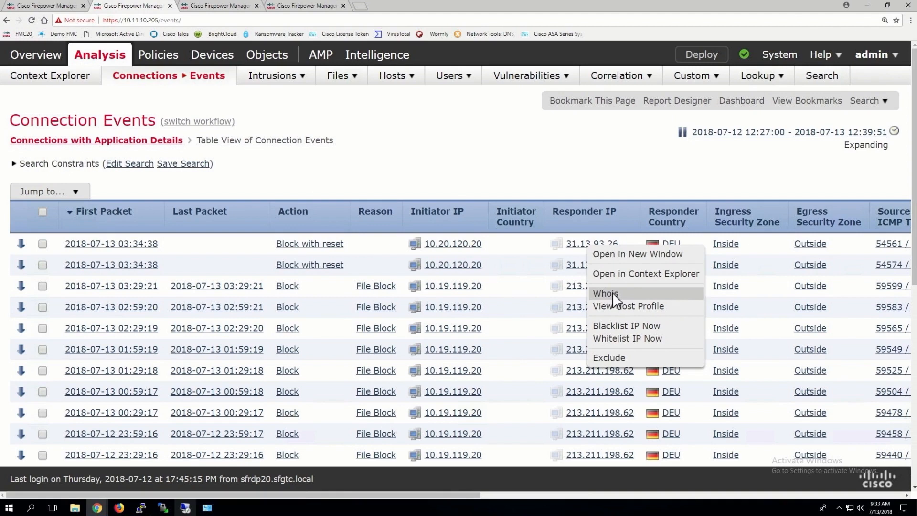
{"action": "left_click", "coordinate": [614, 295]}
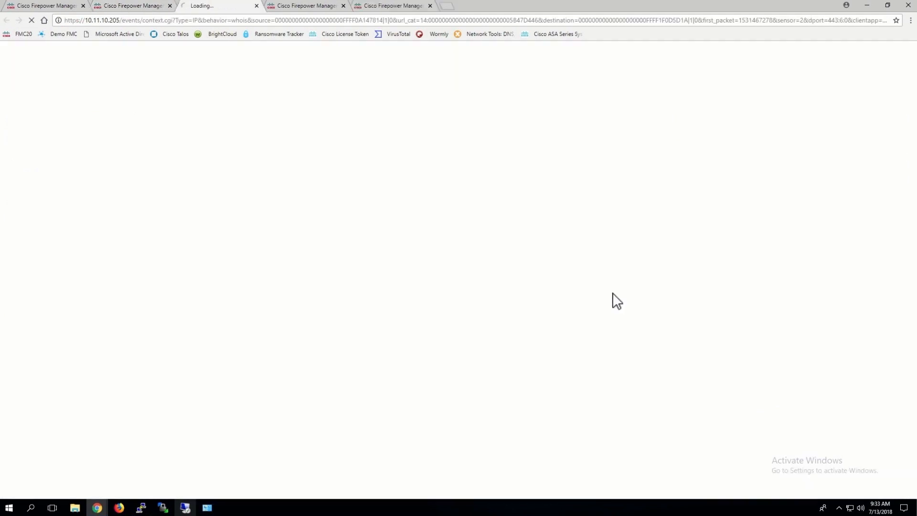
{"action": "left_click", "coordinate": [139, 8]}
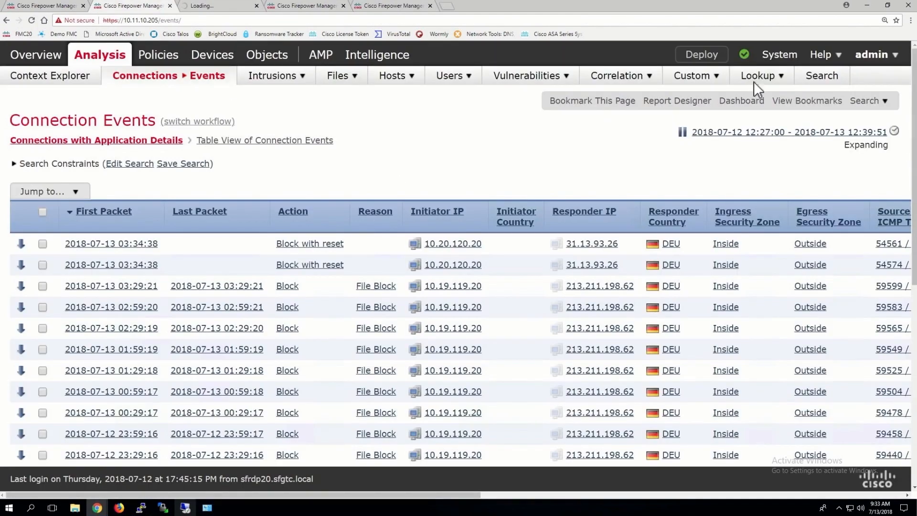
{"action": "mouse_move", "coordinate": [777, 82]}
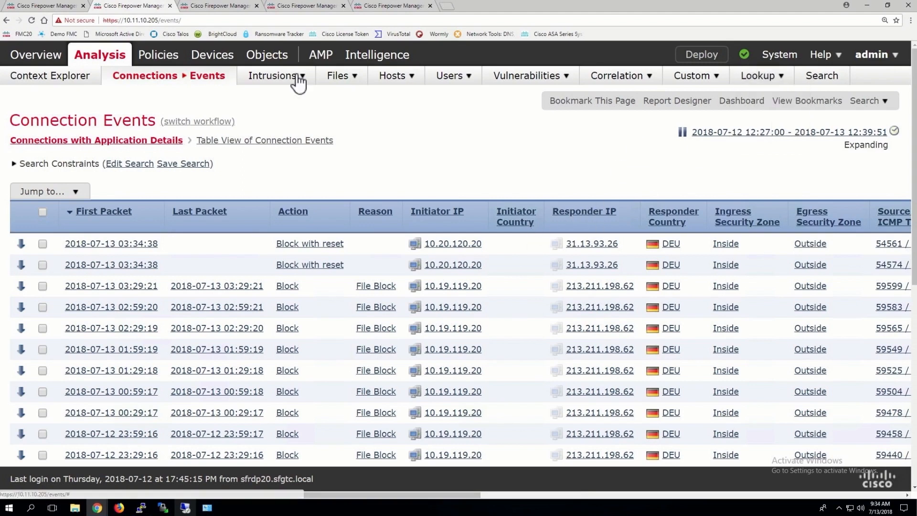
{"action": "left_click", "coordinate": [232, 7]}
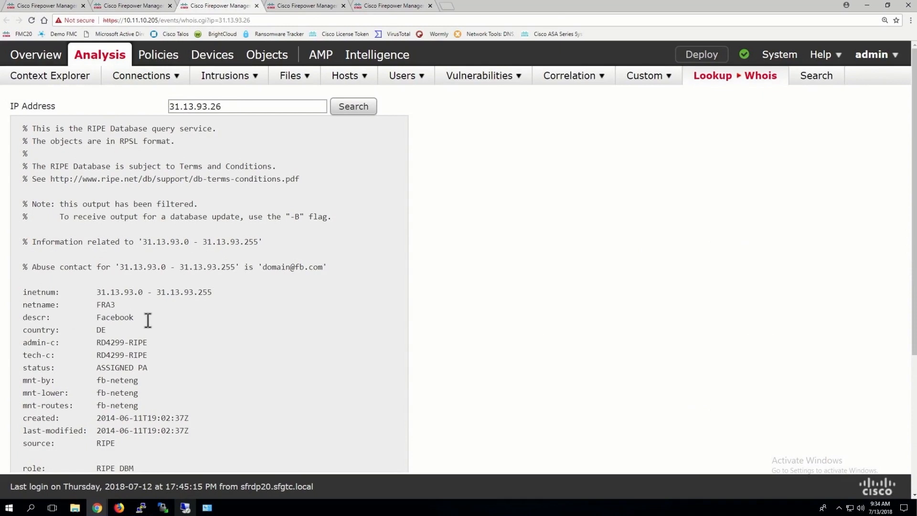
{"action": "double_click", "coordinate": [96, 319]}
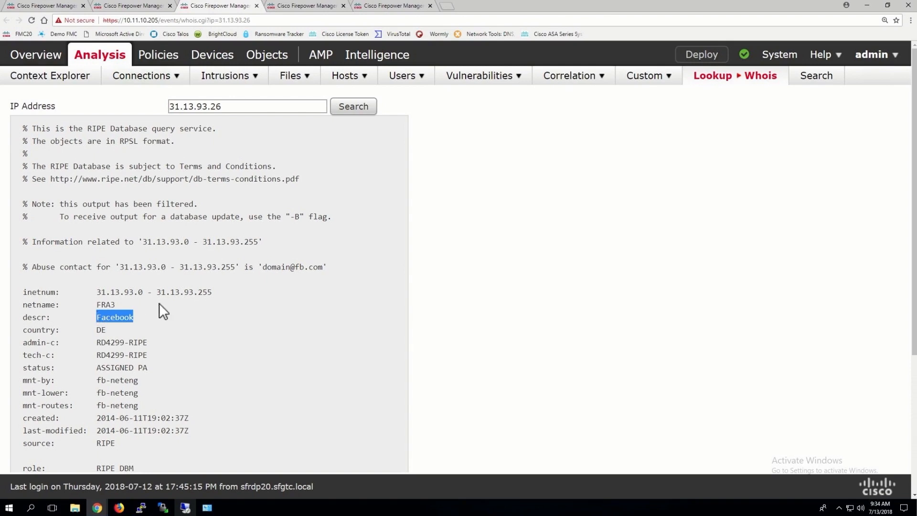
{"action": "scroll", "coordinate": [160, 304], "scroll_direction": "down", "scroll_amount": 4}
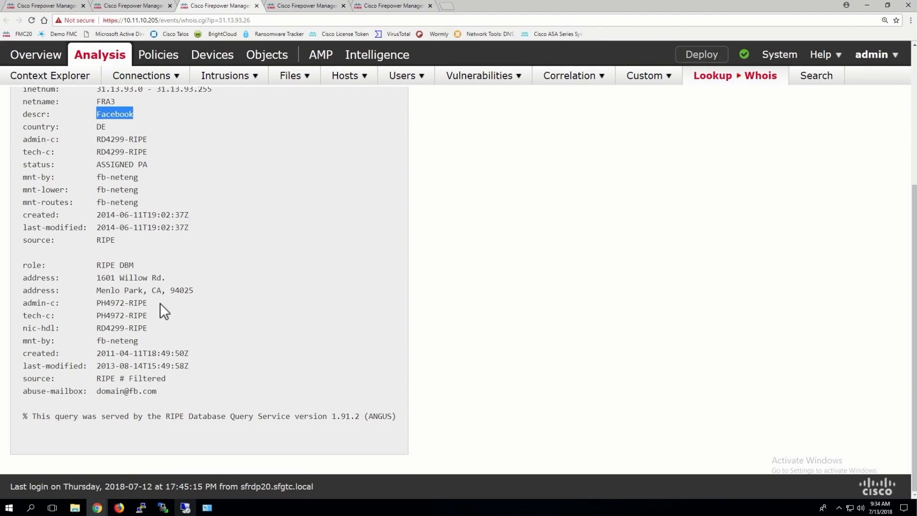
{"action": "scroll", "coordinate": [160, 304], "scroll_direction": "up", "scroll_amount": 4}
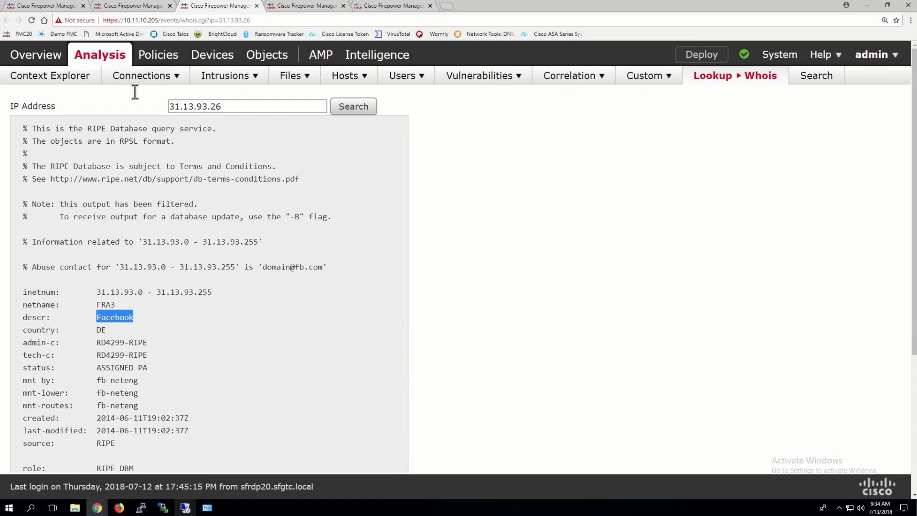
- Blacklist the responder IP 31.13.93.26 from the blocked connection events and confirm it
{"action": "left_click", "coordinate": [132, 6]}
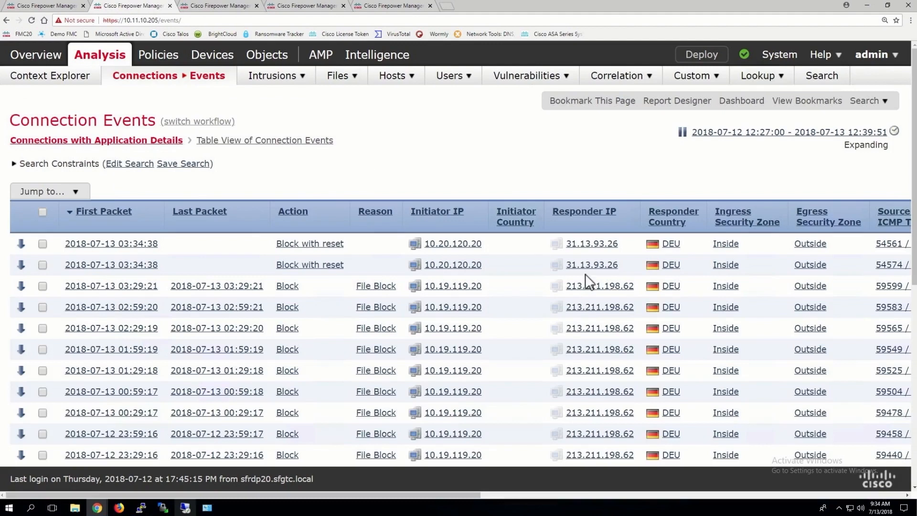
{"action": "right_click", "coordinate": [583, 252]}
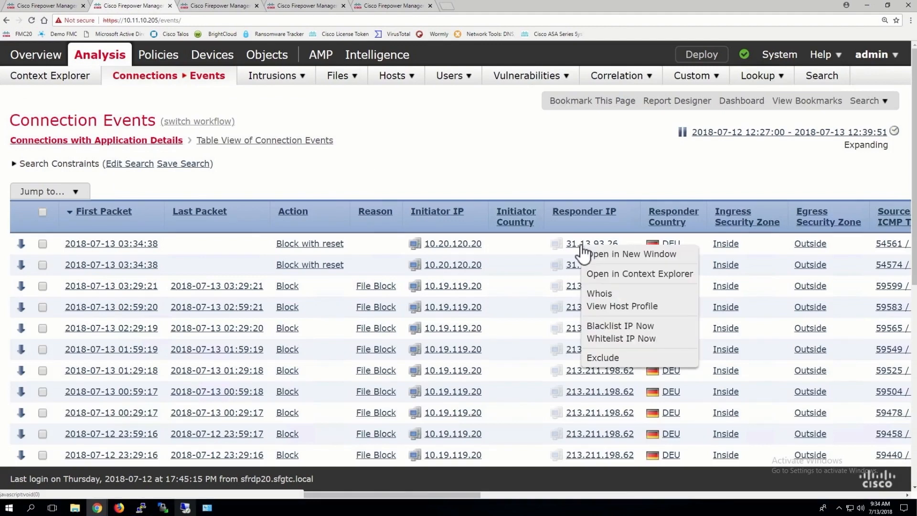
{"action": "left_click", "coordinate": [607, 327]}
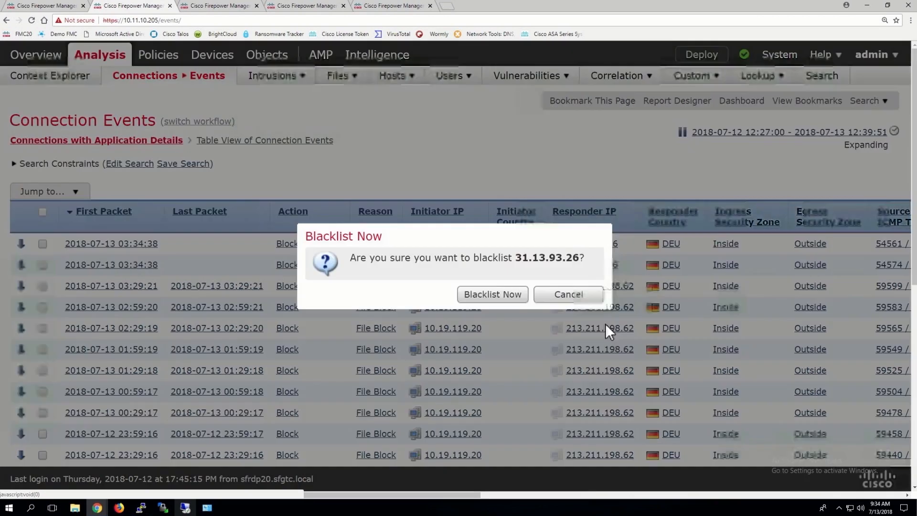
{"action": "left_click", "coordinate": [492, 295]}
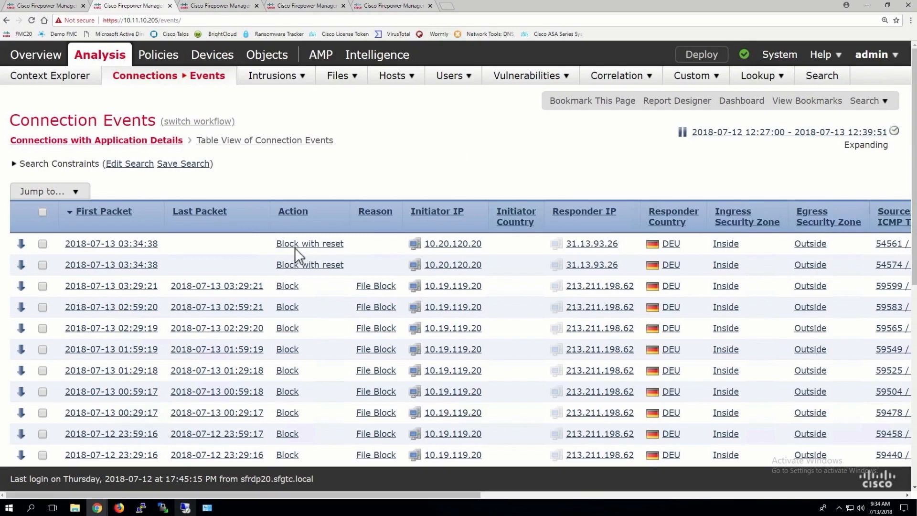
- Run a Whois lookup on the responder IP 208.111.178.96 from the page's last event and close the earlier lookup result
{"action": "scroll", "coordinate": [305, 327], "scroll_direction": "down", "scroll_amount": 8}
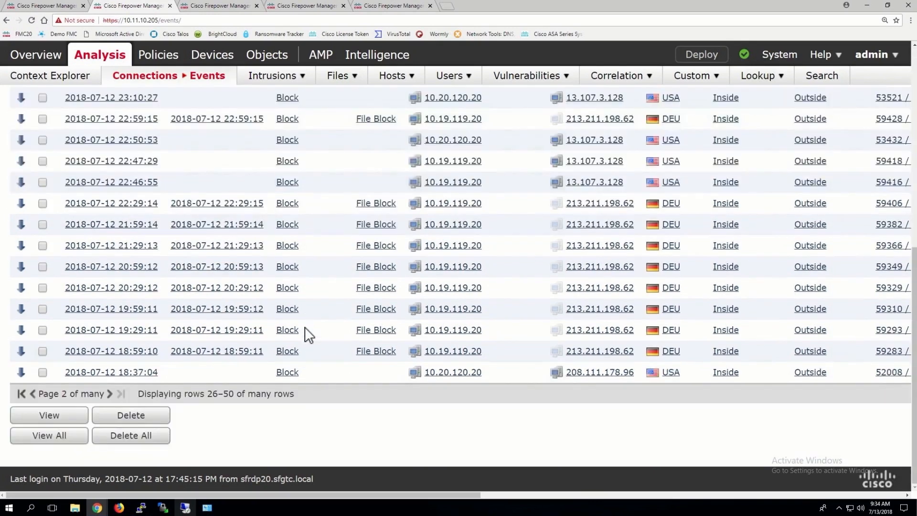
{"action": "scroll", "coordinate": [305, 329], "scroll_direction": "up", "scroll_amount": 8}
{"action": "scroll", "coordinate": [306, 329], "scroll_direction": "down", "scroll_amount": 8}
{"action": "right_click", "coordinate": [594, 375]}
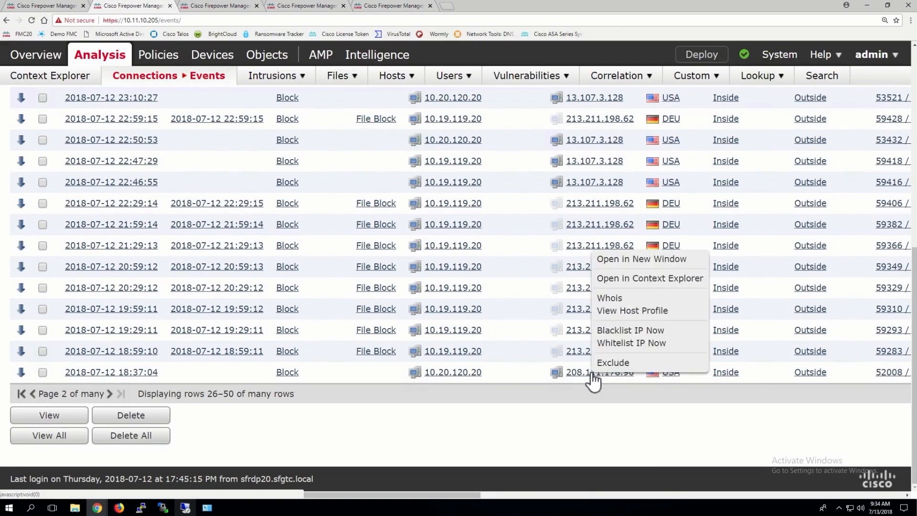
{"action": "left_click", "coordinate": [612, 298]}
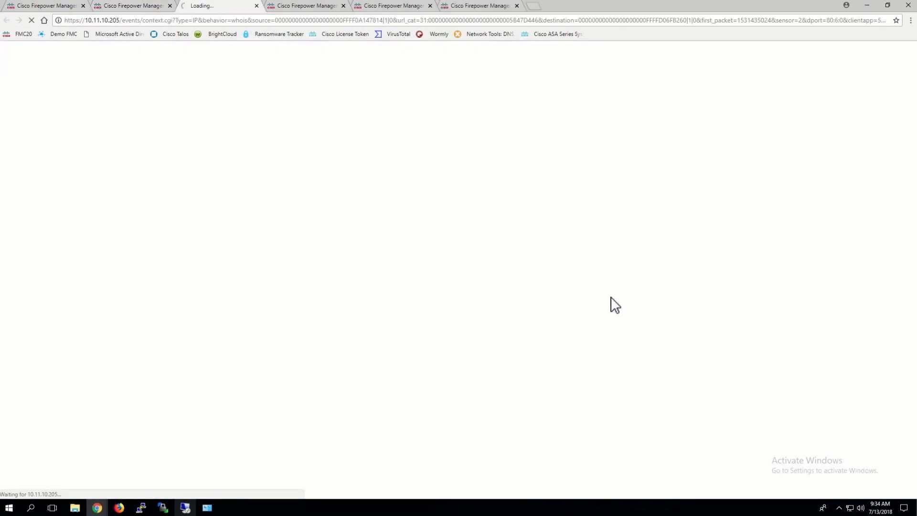
{"action": "left_click", "coordinate": [330, 6]}
{"action": "left_click", "coordinate": [344, 6]}
- Review the network range, organization and contact sections of the 208.111.178.96 Whois record, and close the record
{"action": "left_click", "coordinate": [222, 5]}
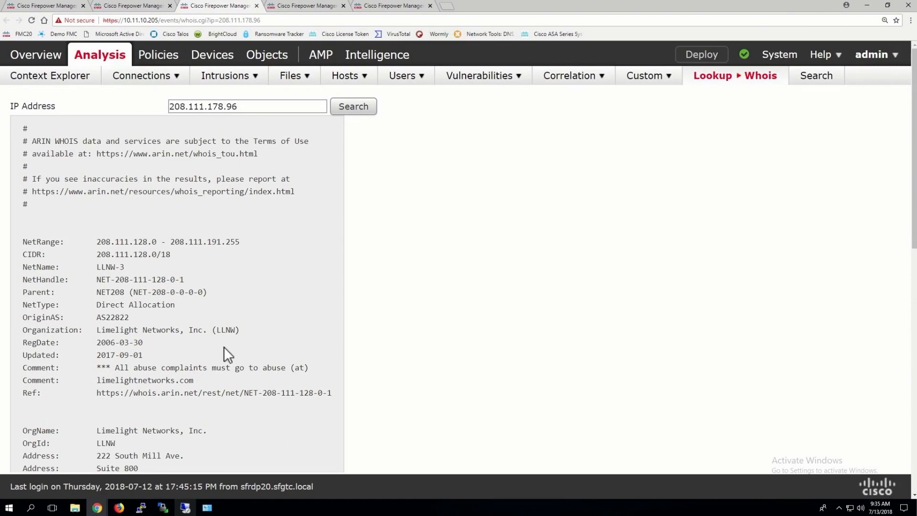
{"action": "scroll", "coordinate": [223, 346], "scroll_direction": "down", "scroll_amount": 1}
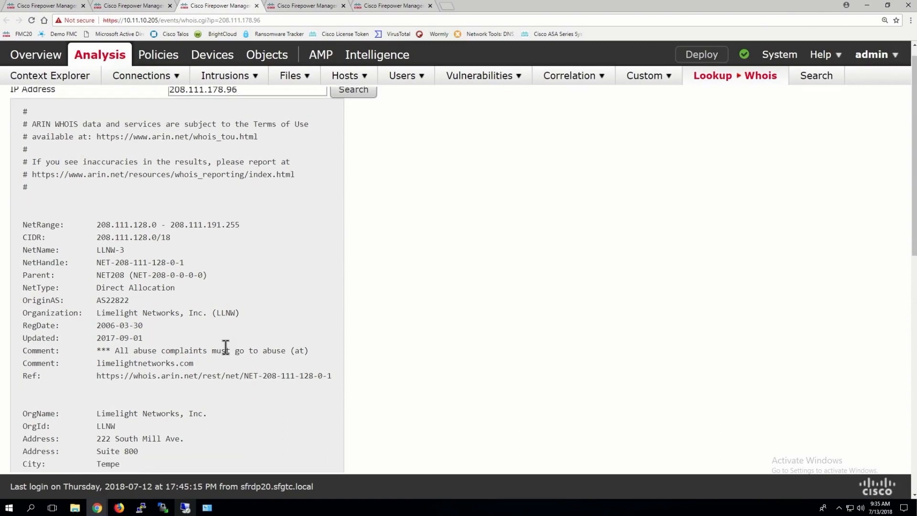
{"action": "scroll", "coordinate": [226, 346], "scroll_direction": "down", "scroll_amount": 3}
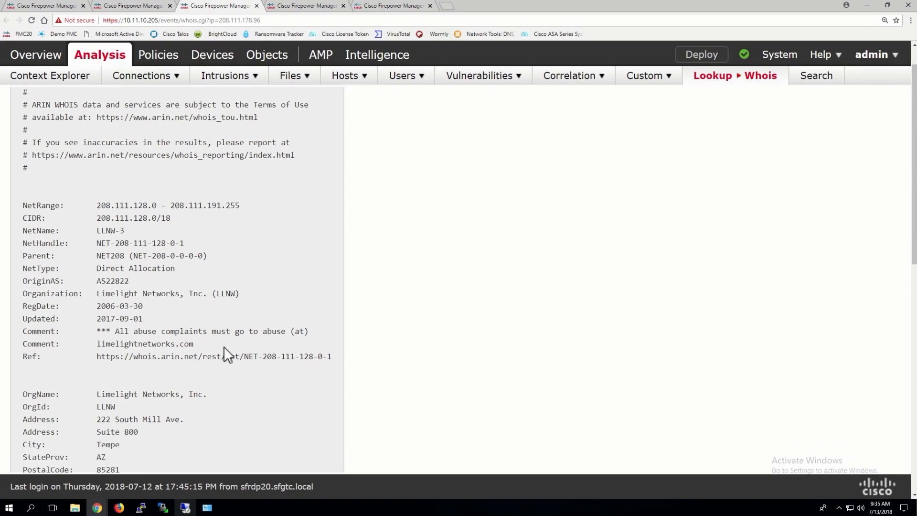
{"action": "scroll", "coordinate": [224, 346], "scroll_direction": "down", "scroll_amount": 15}
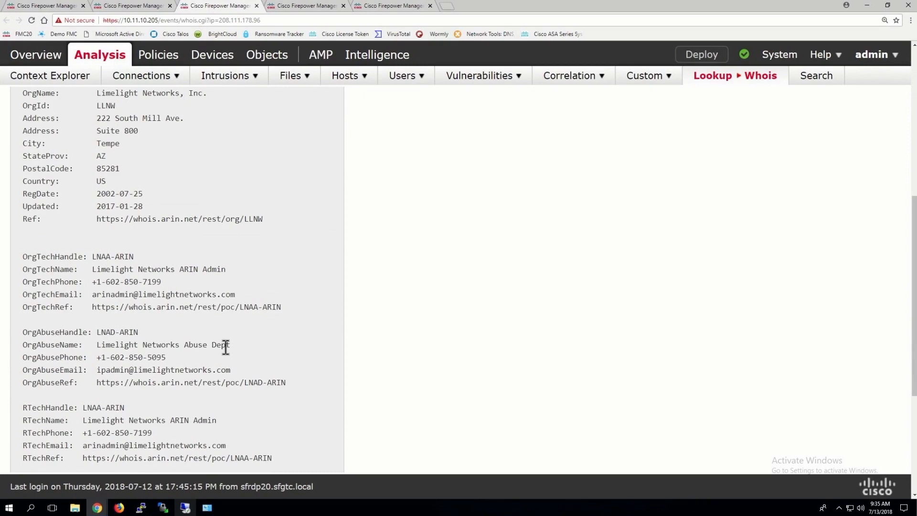
{"action": "scroll", "coordinate": [226, 346], "scroll_direction": "up", "scroll_amount": 18}
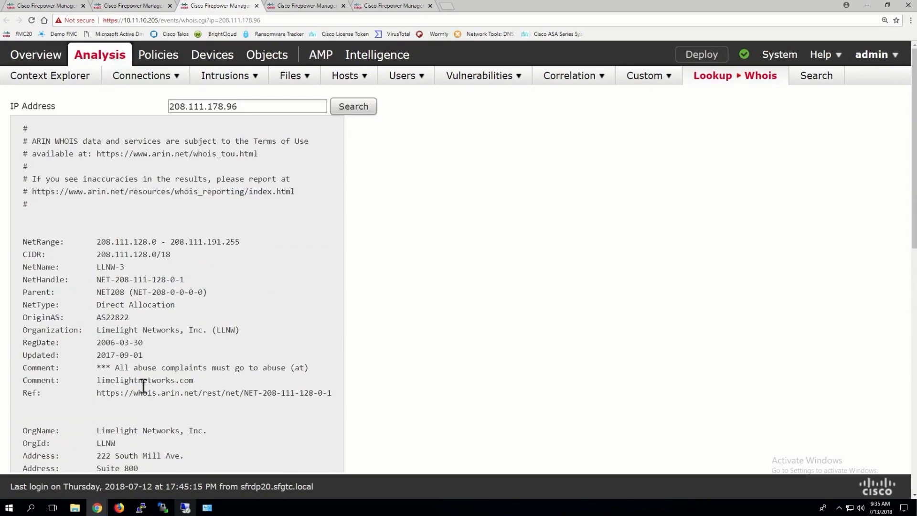
{"action": "left_click", "coordinate": [257, 6]}
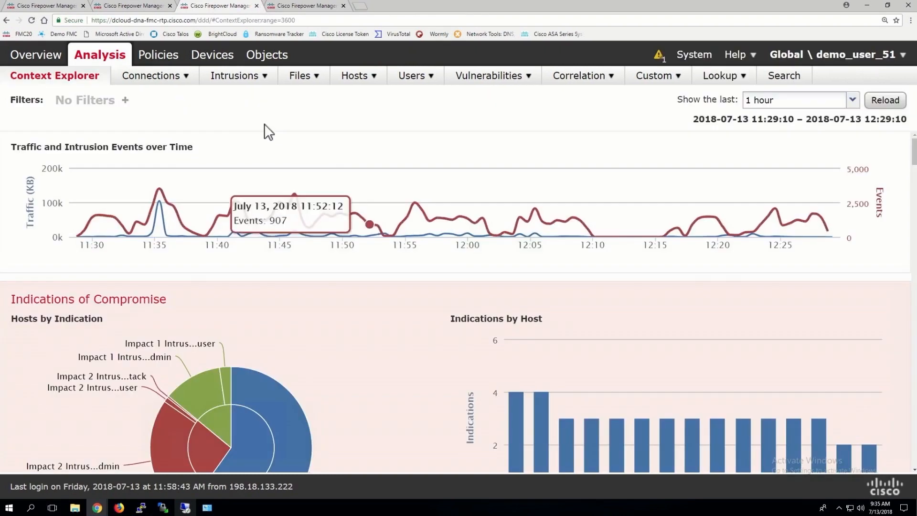
- Return to the blocked connection events and reopen Connection Events without any search constraints
{"action": "left_click", "coordinate": [152, 6]}
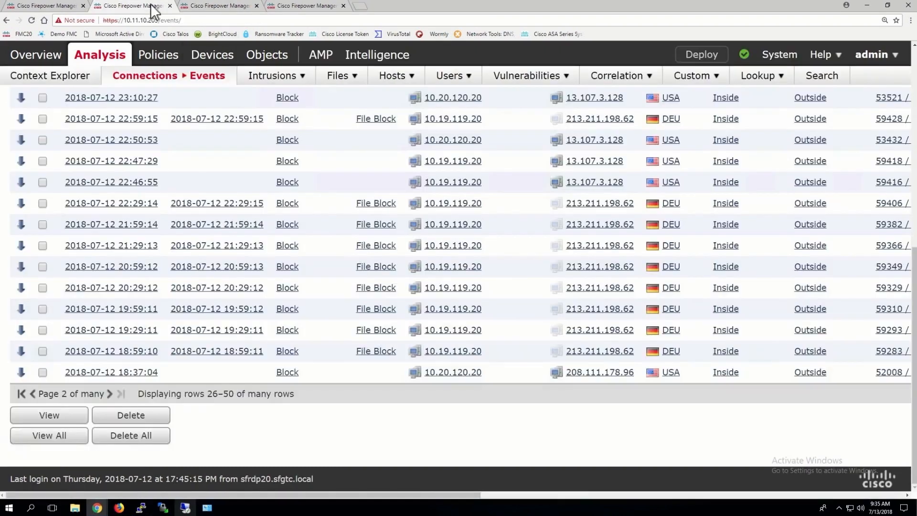
{"action": "scroll", "coordinate": [234, 177], "scroll_direction": "up", "scroll_amount": 8}
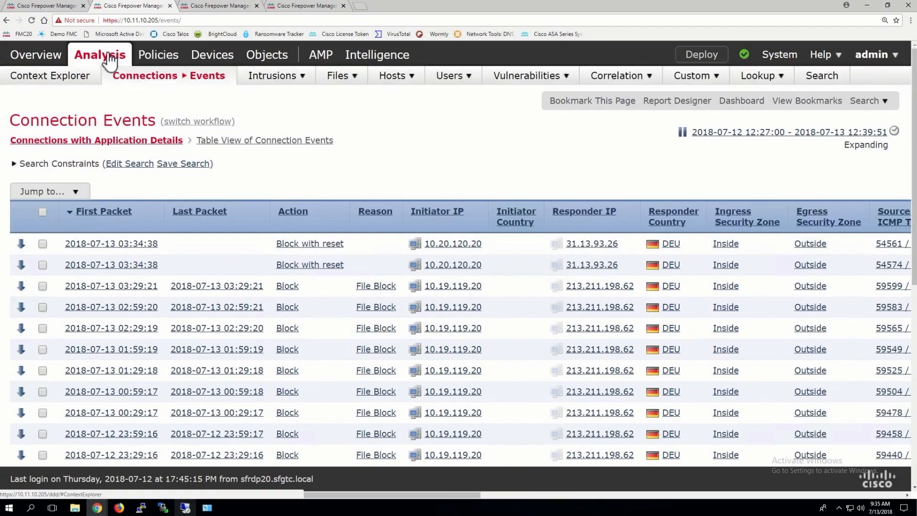
{"action": "mouse_move", "coordinate": [177, 84]}
{"action": "left_click", "coordinate": [138, 101]}
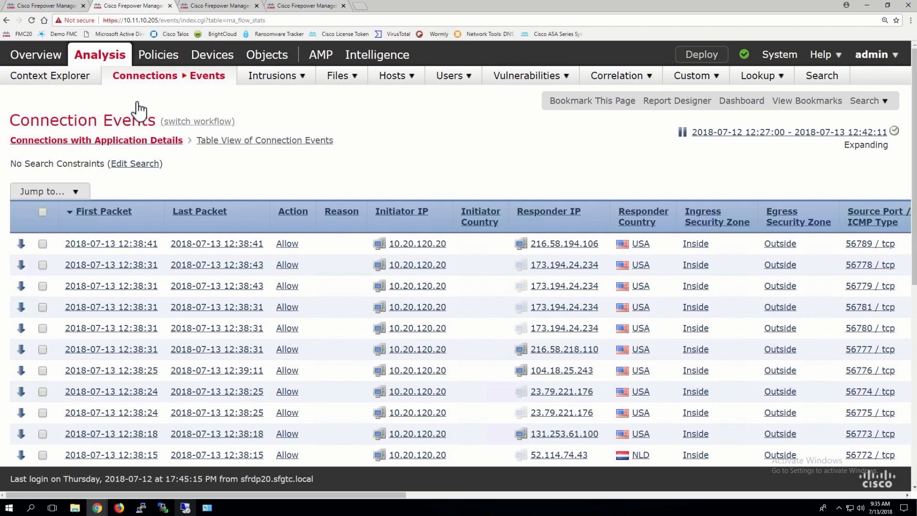
- Open the Table View of Connection Events and examine its columns, including the access control policy, rule and prefilter details
{"action": "left_click", "coordinate": [249, 141]}
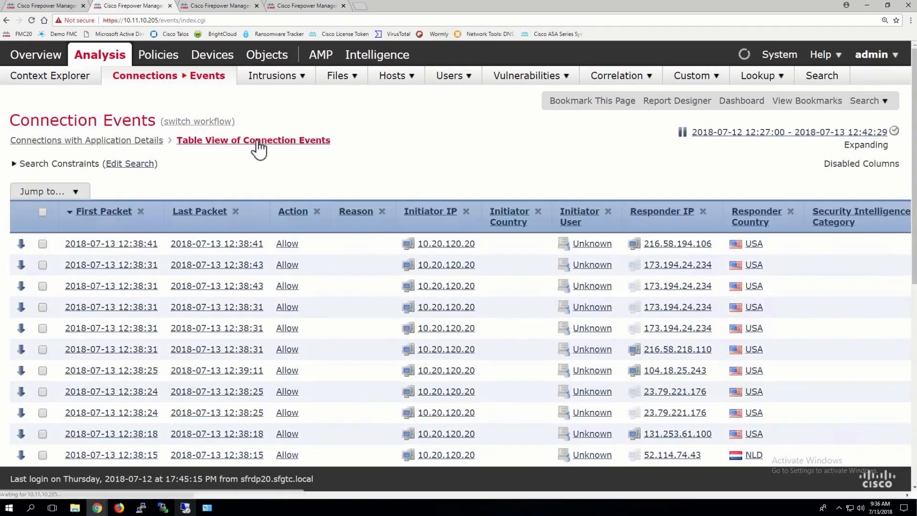
{"action": "mouse_move", "coordinate": [701, 473]}
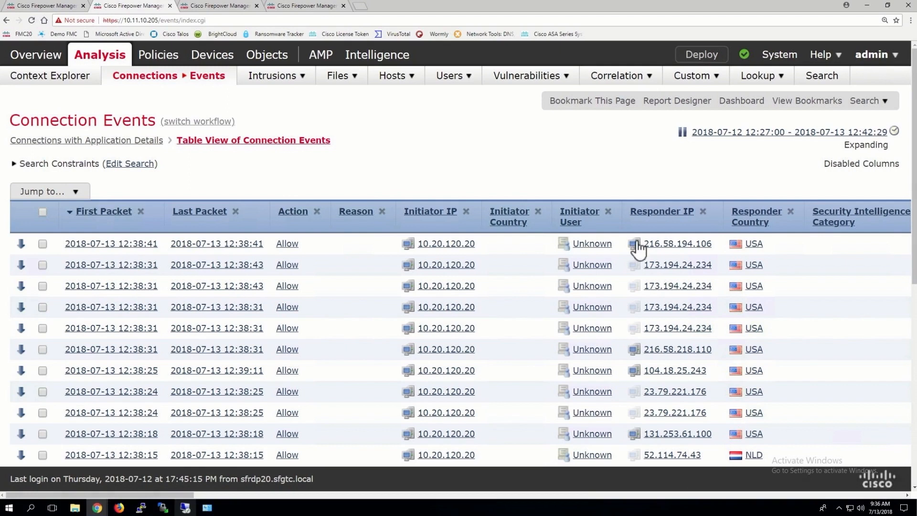
{"action": "left_click", "coordinate": [856, 495]}
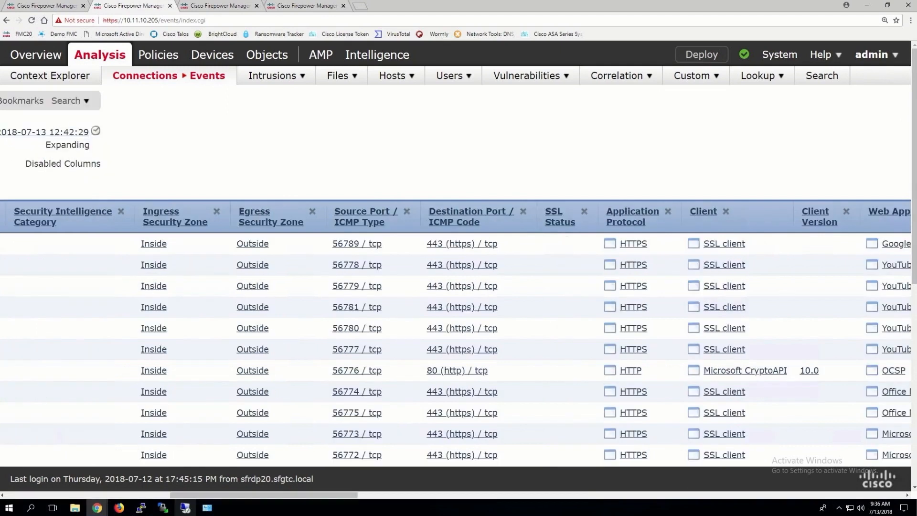
{"action": "left_click", "coordinate": [855, 495]}
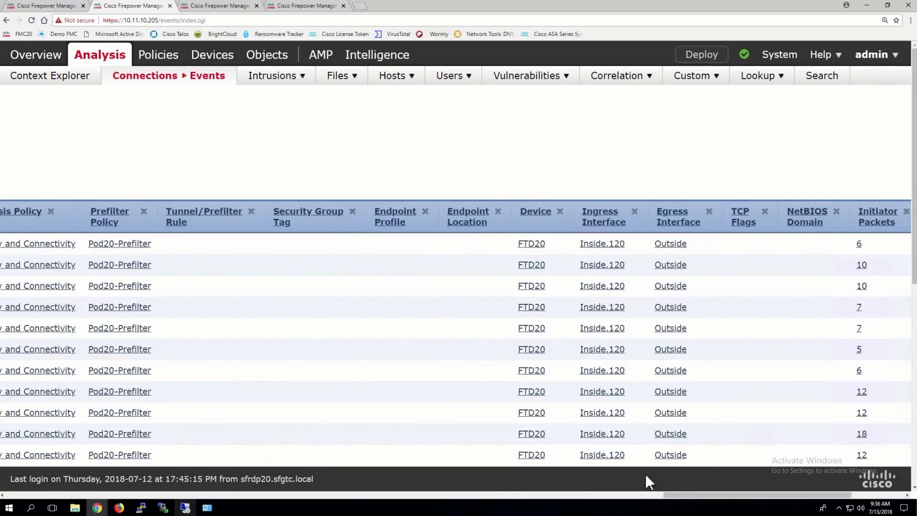
{"action": "left_click_drag", "start_coordinate": [808, 495], "coordinate": [680, 495]}
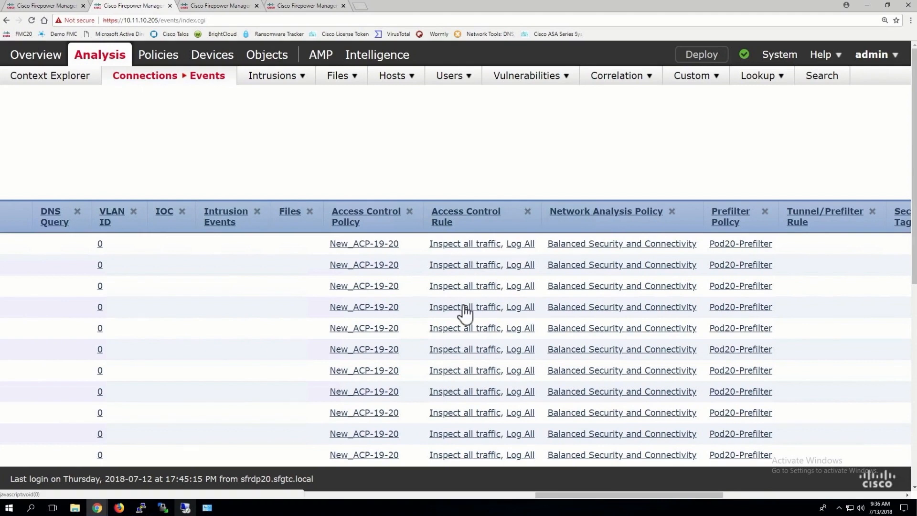
{"action": "scroll", "coordinate": [464, 313], "scroll_direction": "down", "scroll_amount": 5}
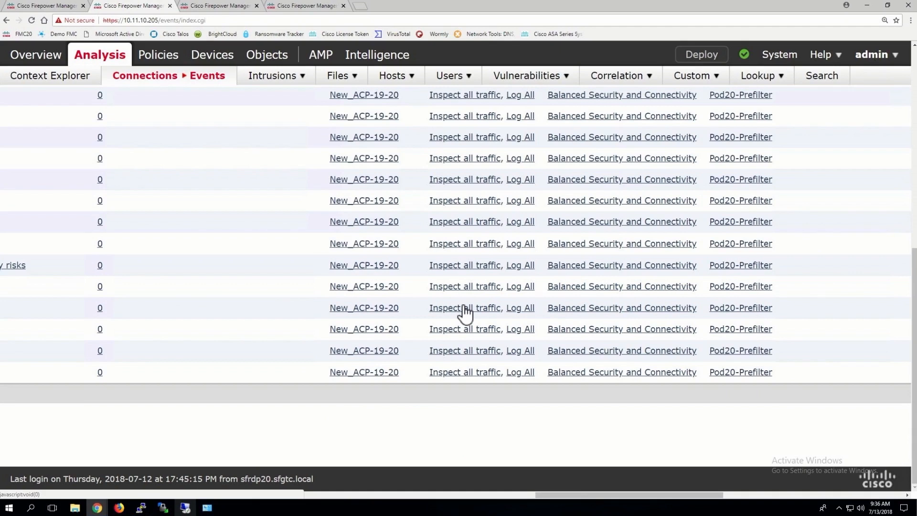
{"action": "scroll", "coordinate": [464, 313], "scroll_direction": "up", "scroll_amount": 5}
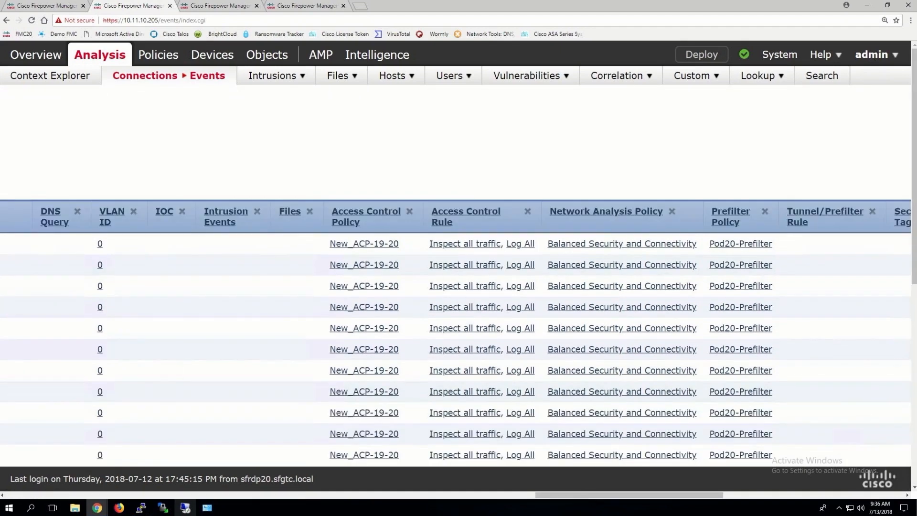
{"action": "scroll", "coordinate": [459, 335], "scroll_direction": "left", "scroll_amount": 10}
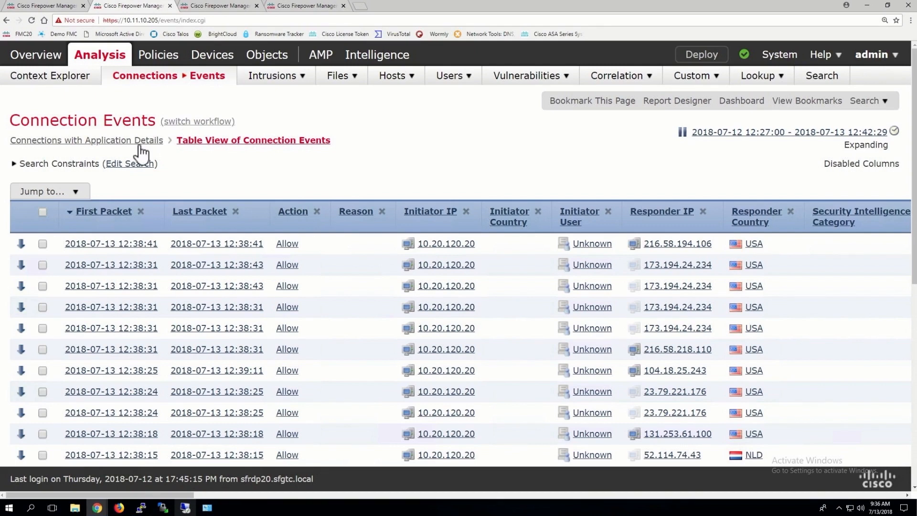
- Reopen Connection Events and switch its workflow to Connections by Application
{"action": "mouse_move", "coordinate": [145, 75]}
{"action": "left_click", "coordinate": [142, 99]}
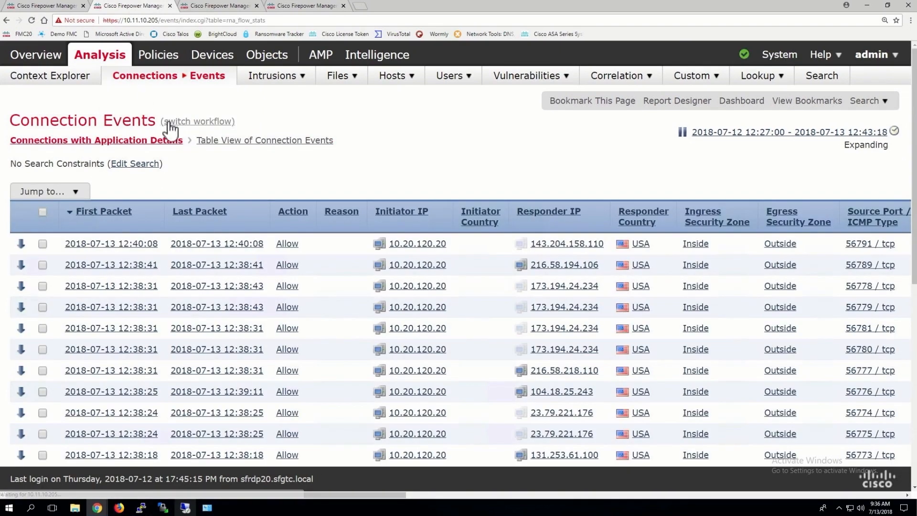
{"action": "left_click", "coordinate": [197, 122]}
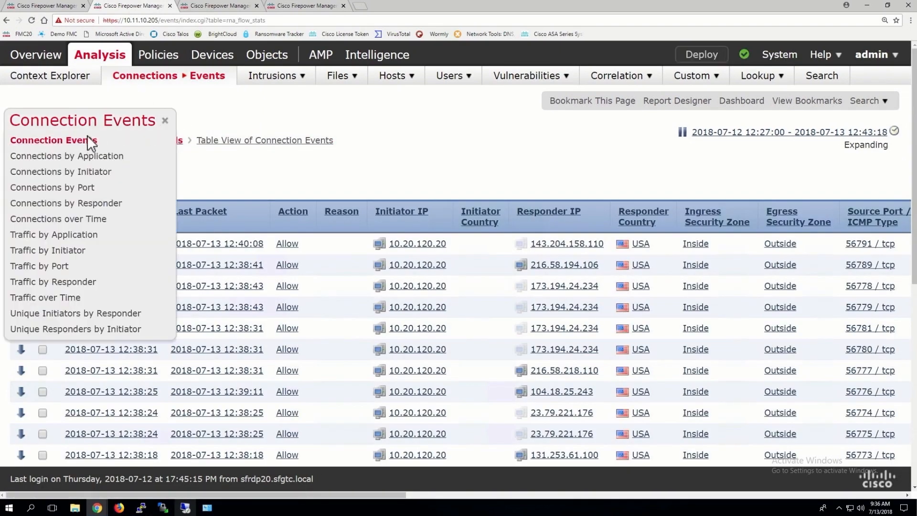
{"action": "left_click", "coordinate": [75, 156]}
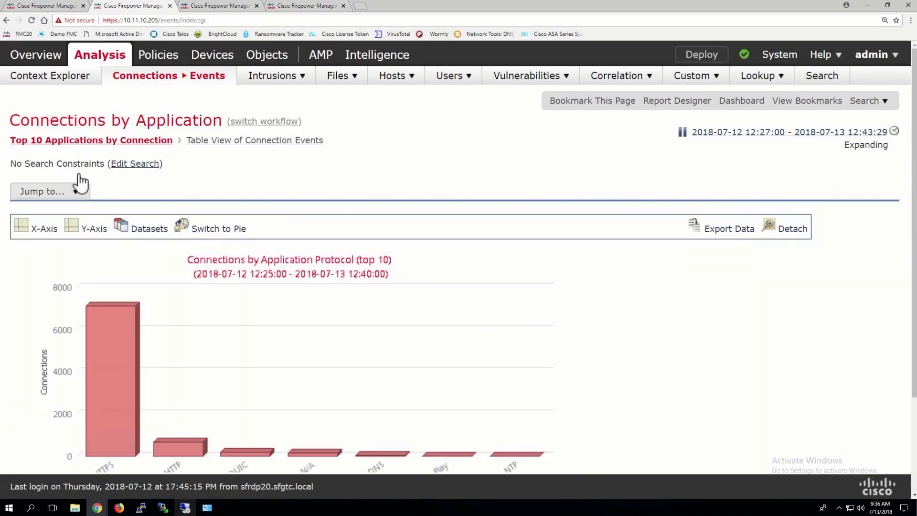
- Review the Connections by Application Protocol chart across all listed protocols
{"action": "left_click", "coordinate": [148, 239]}
{"action": "scroll", "coordinate": [229, 267], "scroll_direction": "down", "scroll_amount": 1}
{"action": "scroll", "coordinate": [233, 269], "scroll_direction": "down", "scroll_amount": 2}
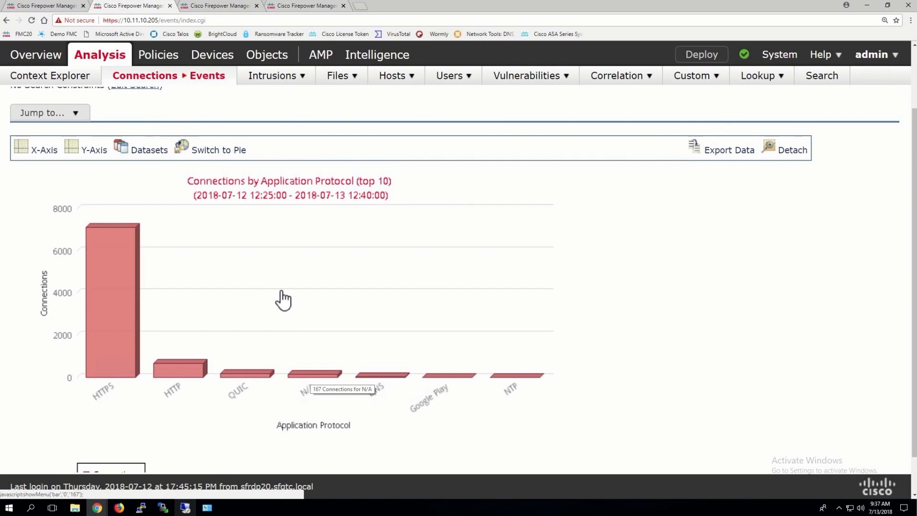
{"action": "scroll", "coordinate": [250, 312], "scroll_direction": "up", "scroll_amount": 3}
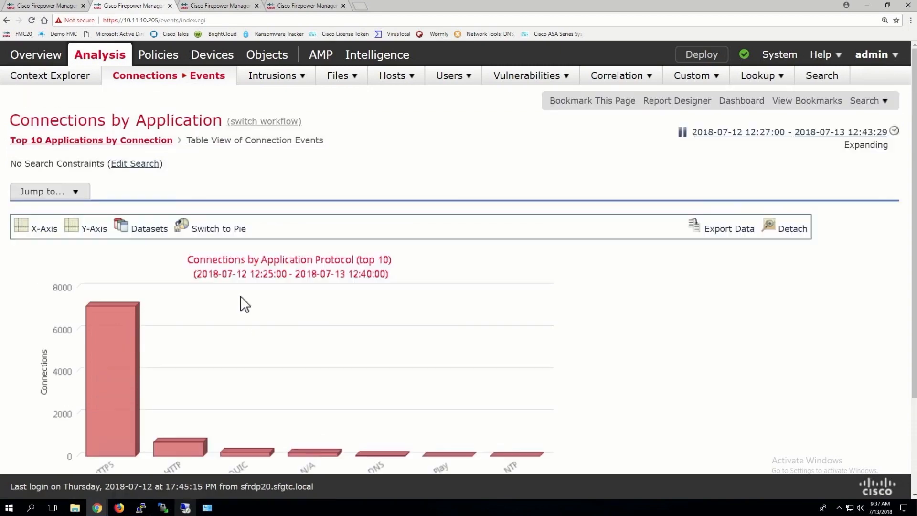
- Switch the workflow to Connections by Initiator and check the drill-down and view options for initiator 10.20.120.20
{"action": "left_click", "coordinate": [249, 125]}
{"action": "left_click", "coordinate": [79, 172]}
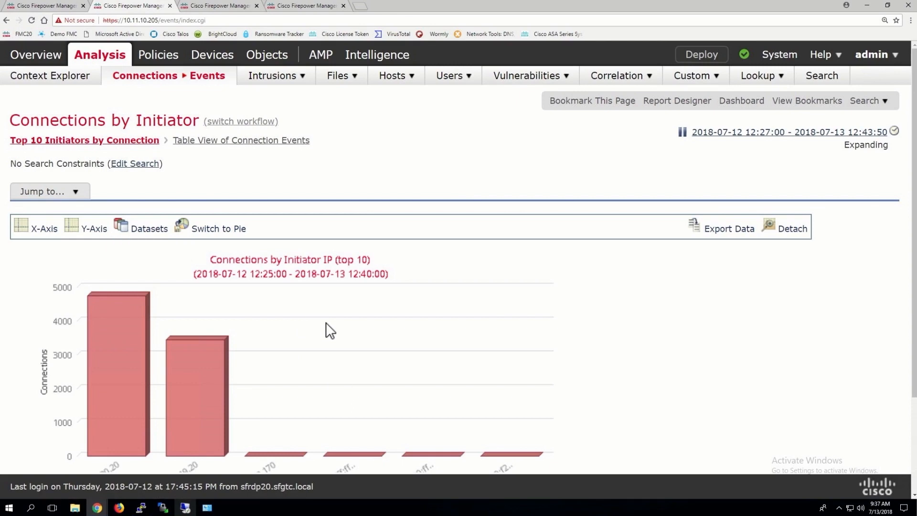
{"action": "scroll", "coordinate": [330, 329], "scroll_direction": "down", "scroll_amount": 3}
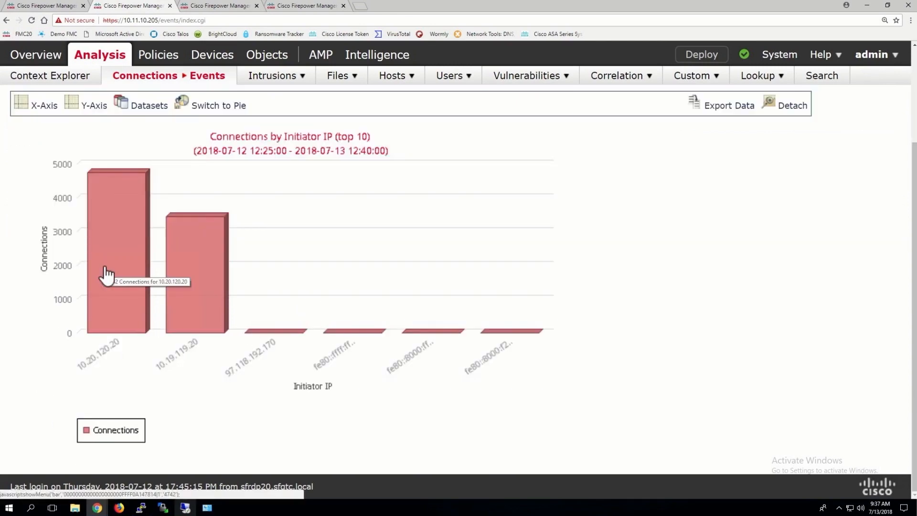
{"action": "right_click", "coordinate": [106, 275]}
{"action": "left_click", "coordinate": [106, 274]}
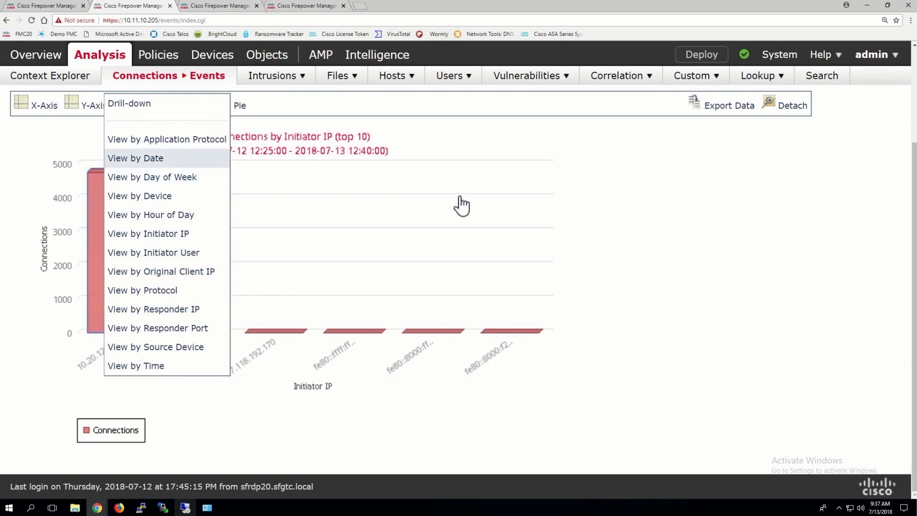
{"action": "left_click", "coordinate": [477, 177]}
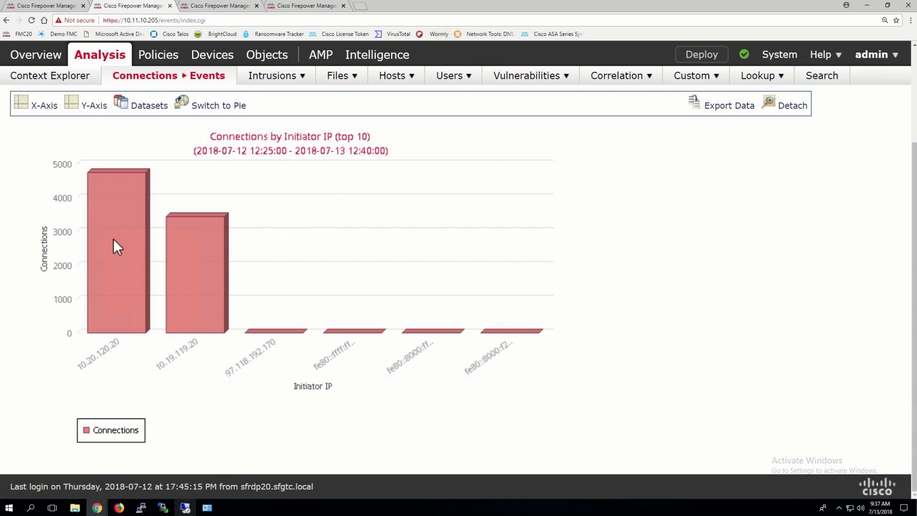
{"action": "mouse_move", "coordinate": [117, 246]}
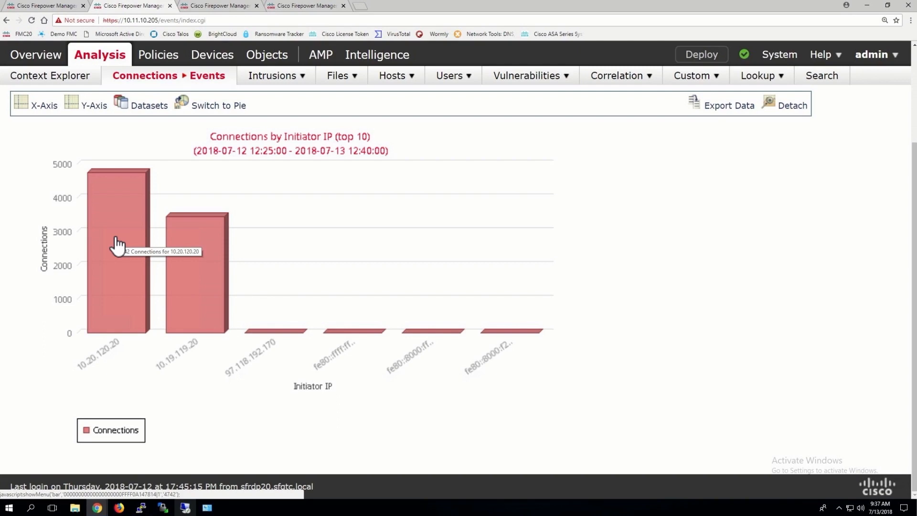
- Switch the workflow to Traffic by Application and review the KBytes by Application Protocol chart
{"action": "scroll", "coordinate": [191, 215], "scroll_direction": "up", "scroll_amount": 3}
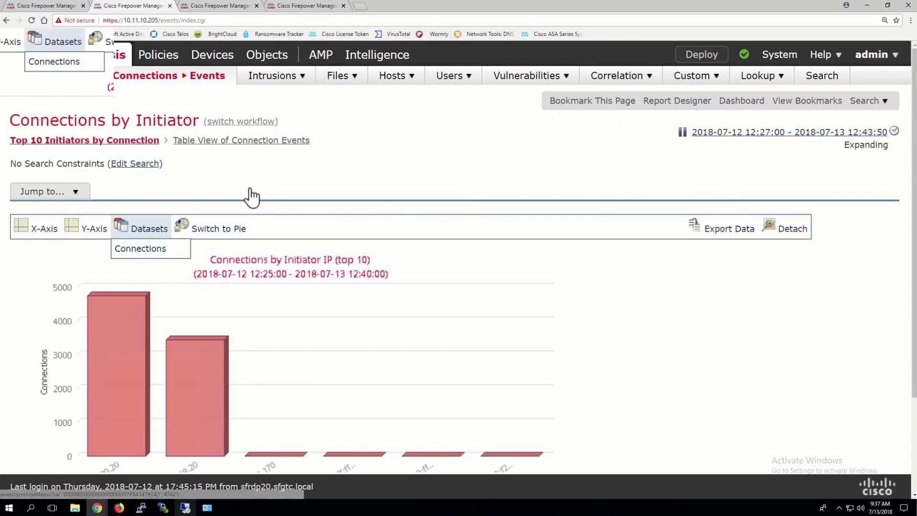
{"action": "left_click", "coordinate": [222, 123]}
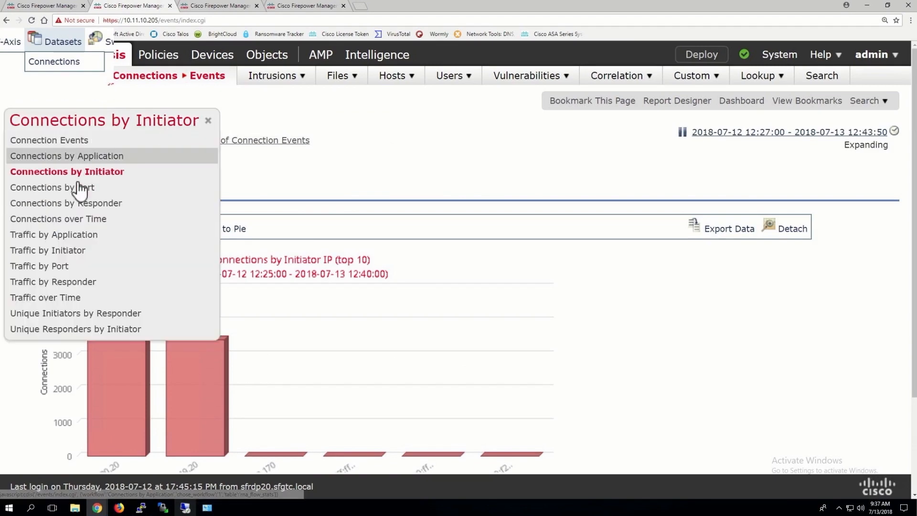
{"action": "left_click", "coordinate": [50, 241]}
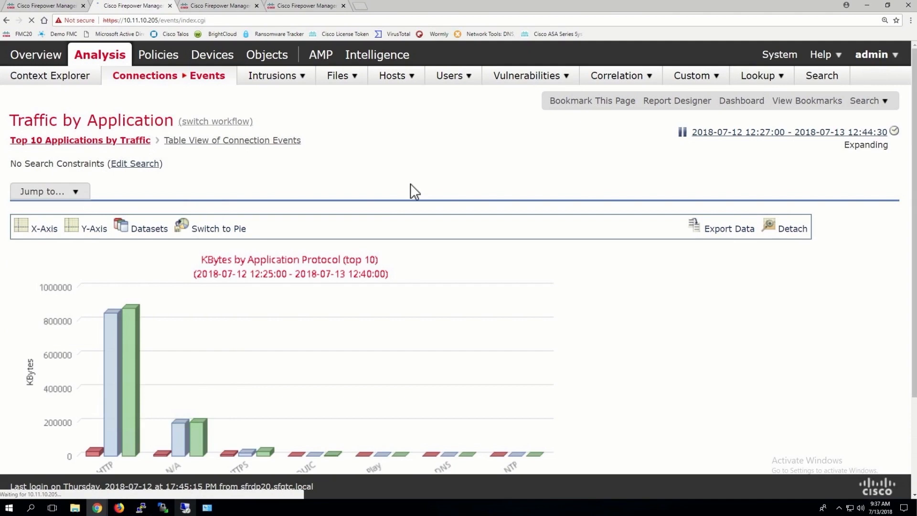
{"action": "scroll", "coordinate": [280, 390], "scroll_direction": "down", "scroll_amount": 3}
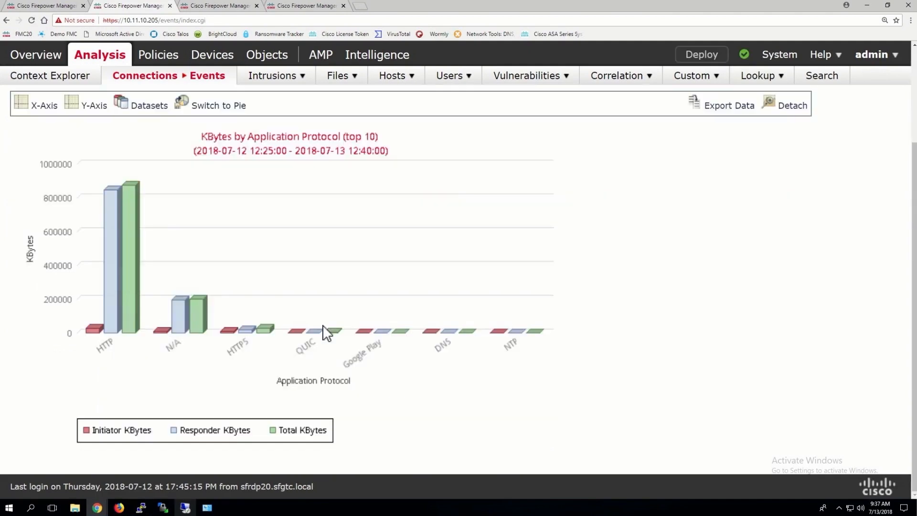
- Switch the workflow to Unique Responders by Initiator and review the Unique Hosts by Initiator IP chart
{"action": "scroll", "coordinate": [232, 274], "scroll_direction": "up", "scroll_amount": 3}
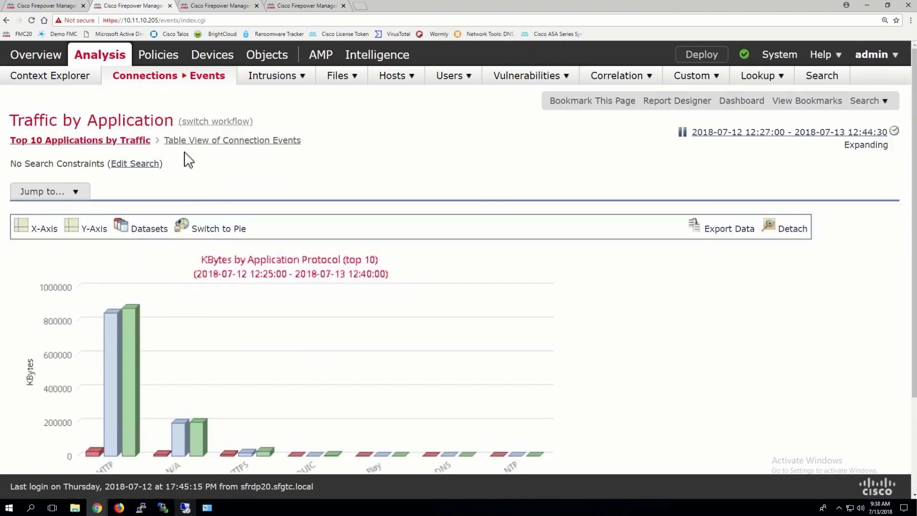
{"action": "left_click", "coordinate": [196, 123]}
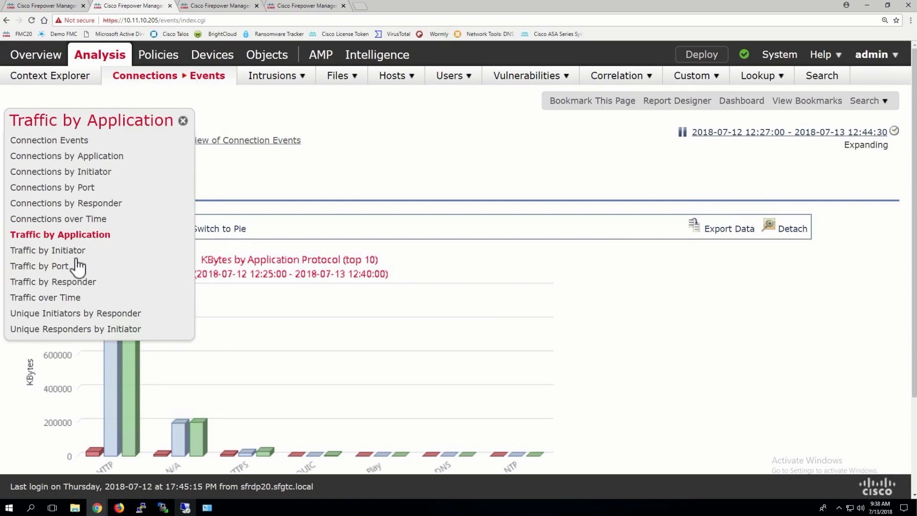
{"action": "left_click", "coordinate": [55, 330]}
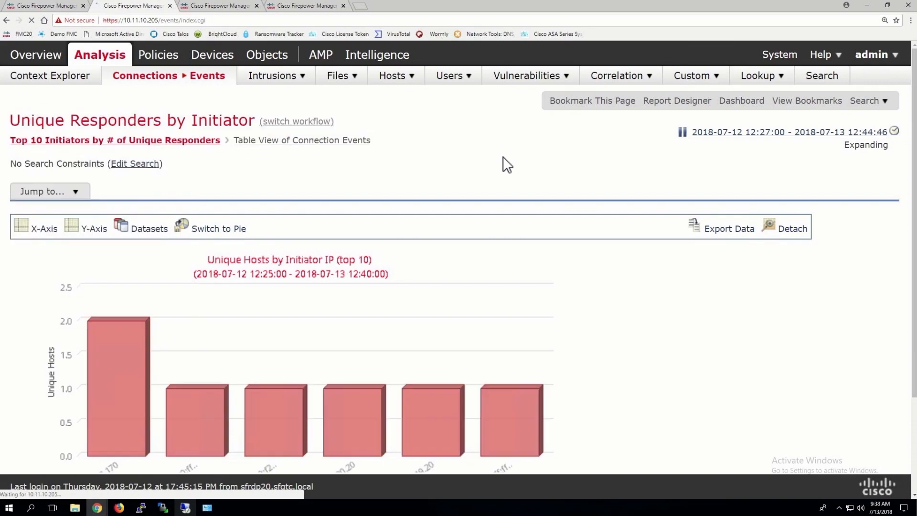
{"action": "scroll", "coordinate": [387, 352], "scroll_direction": "down", "scroll_amount": 2}
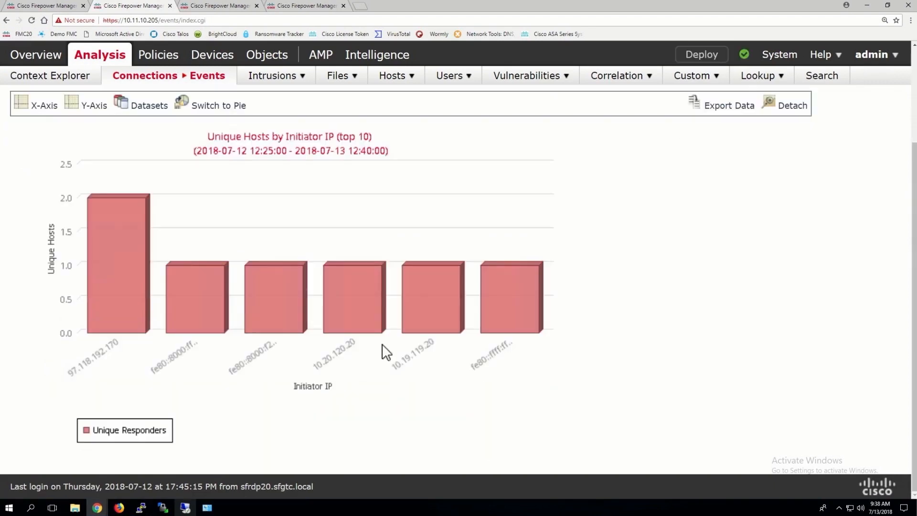
- Open the Security Intelligence Events under Connections and review the actions, reasons and categories of the listed events
{"action": "scroll", "coordinate": [386, 352], "scroll_direction": "up", "scroll_amount": 2}
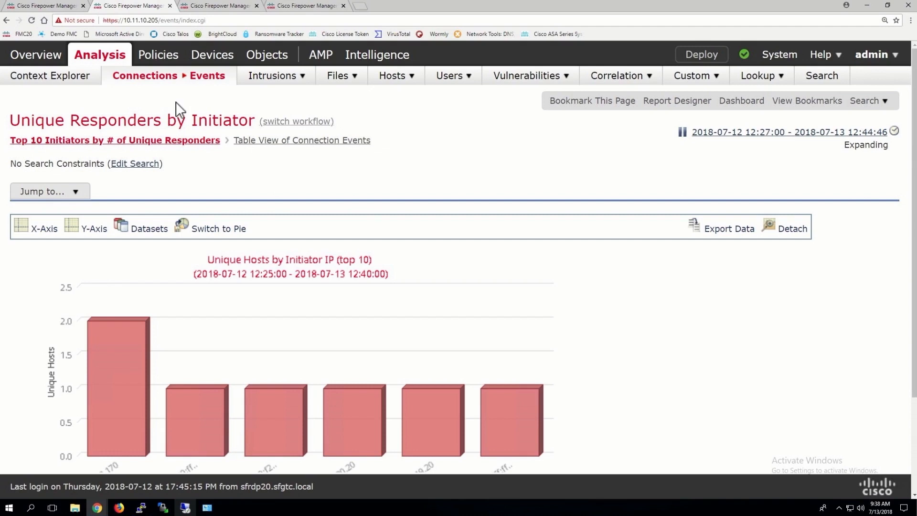
{"action": "mouse_move", "coordinate": [153, 80]}
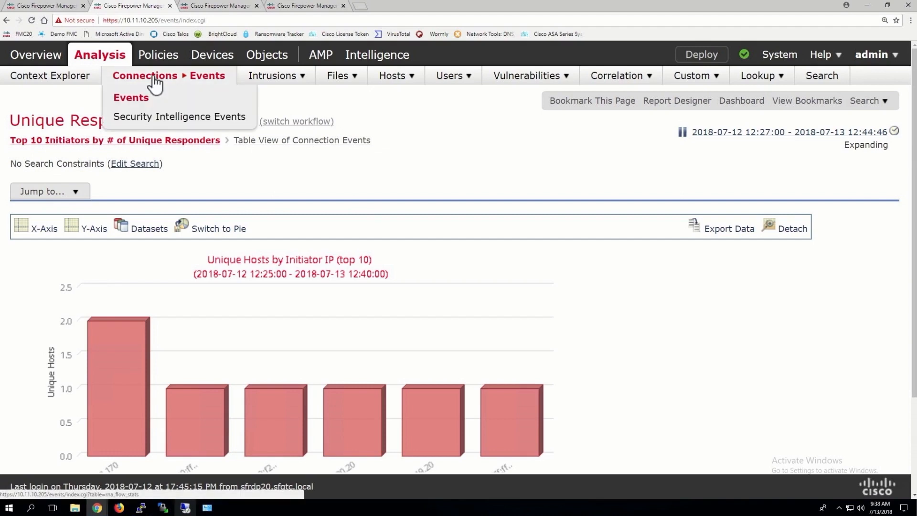
{"action": "left_click", "coordinate": [154, 120]}
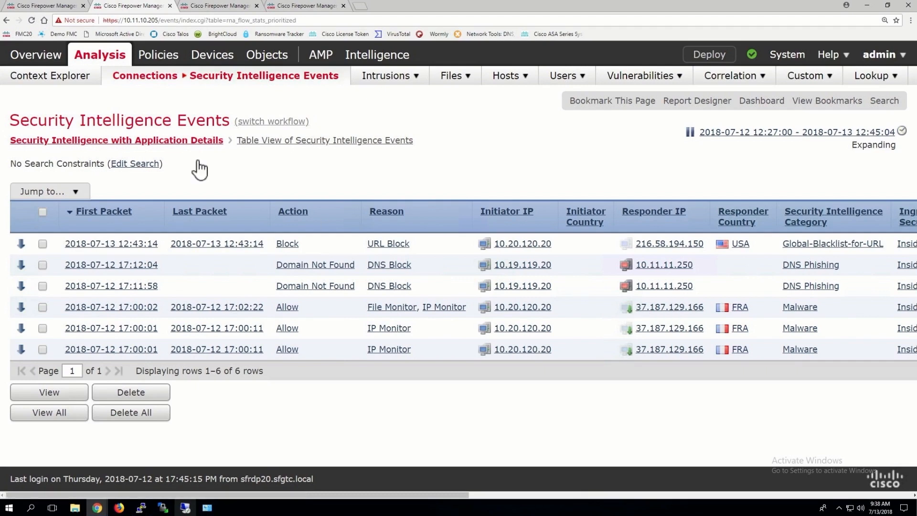
- Open the access control policies in a separate browser tab and edit the Security Intelligence settings of New_ACP-19-20
{"action": "mouse_move", "coordinate": [156, 56]}
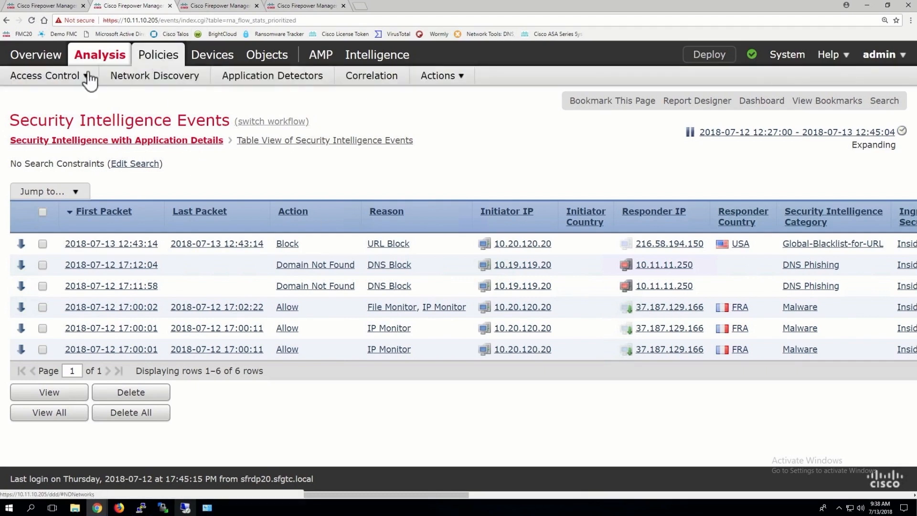
{"action": "mouse_move", "coordinate": [86, 76]}
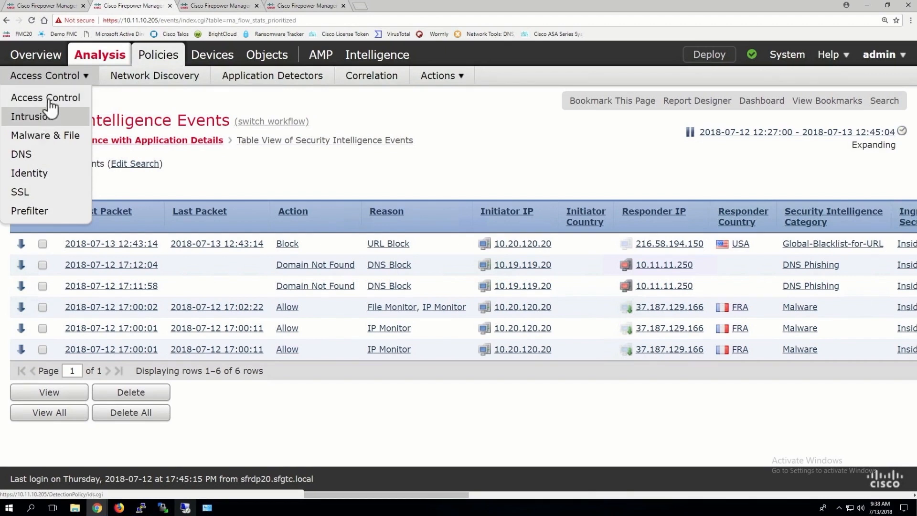
{"action": "right_click", "coordinate": [51, 98]}
{"action": "left_click", "coordinate": [72, 102]}
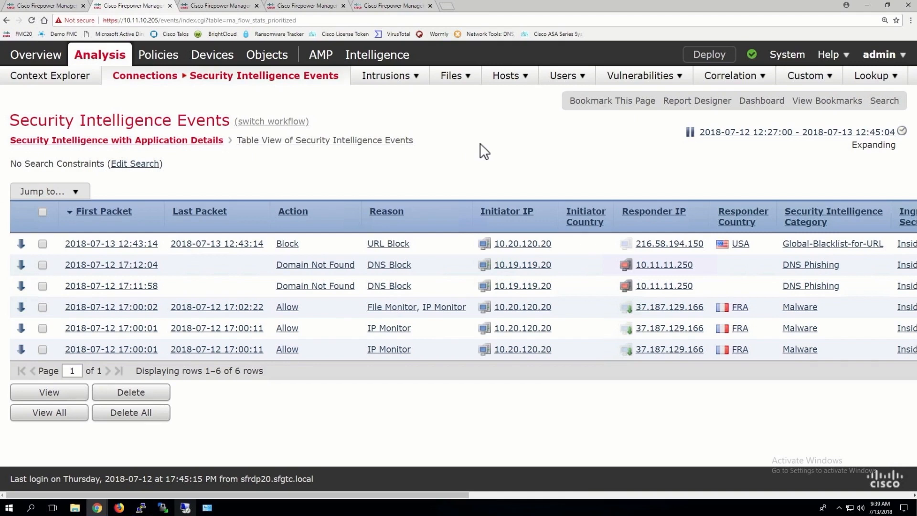
{"action": "left_click", "coordinate": [210, 8]}
{"action": "left_click", "coordinate": [862, 209]}
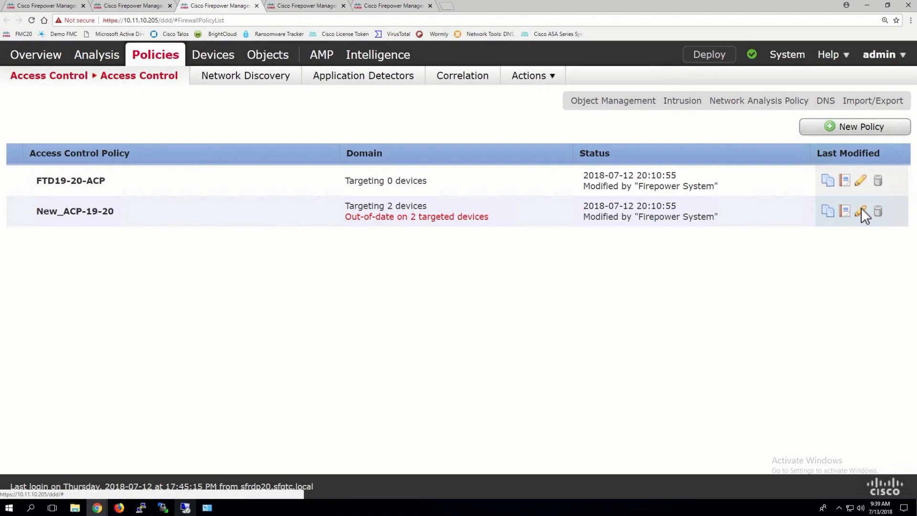
{"action": "left_click", "coordinate": [862, 210]}
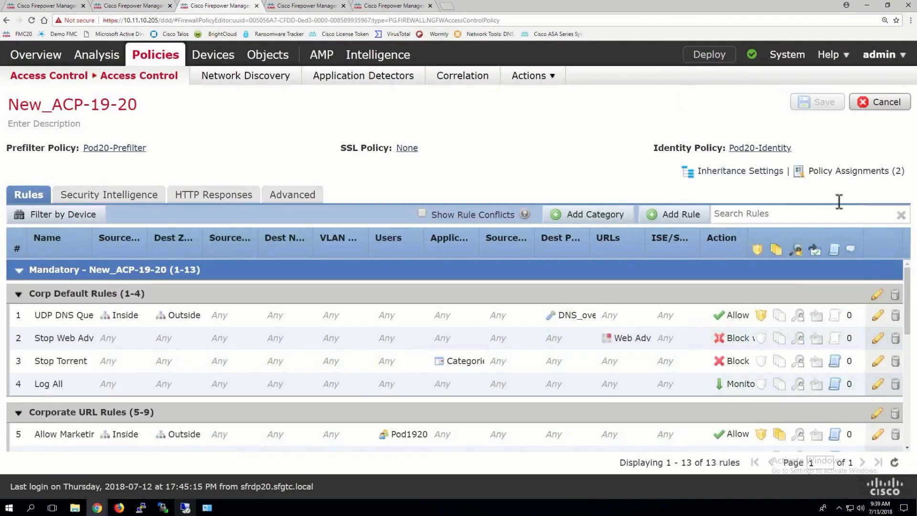
{"action": "left_click", "coordinate": [119, 193]}
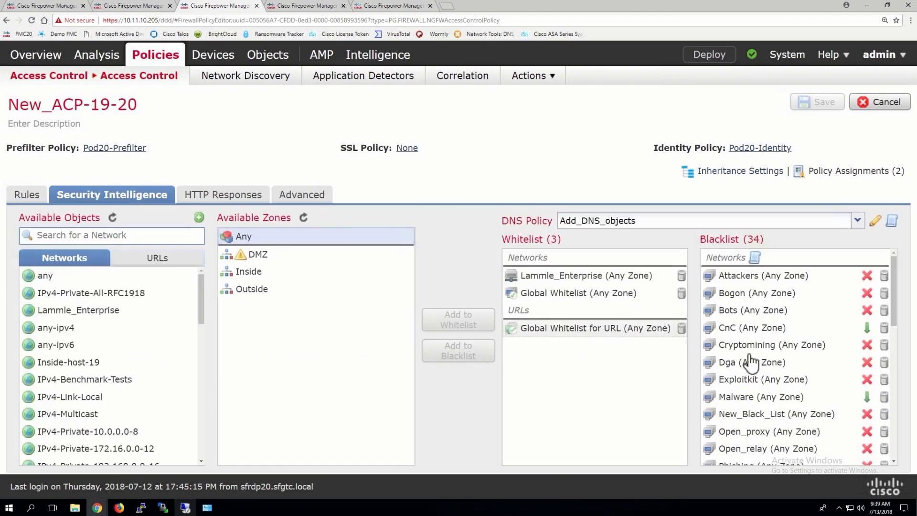
- Set the CnC and Malware network entries in the blacklist to Block
{"action": "right_click", "coordinate": [868, 328]}
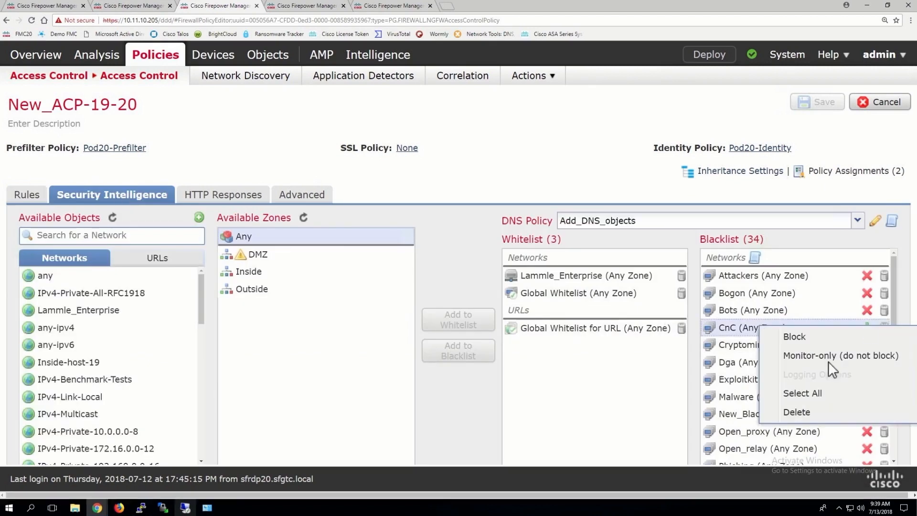
{"action": "left_click", "coordinate": [794, 337]}
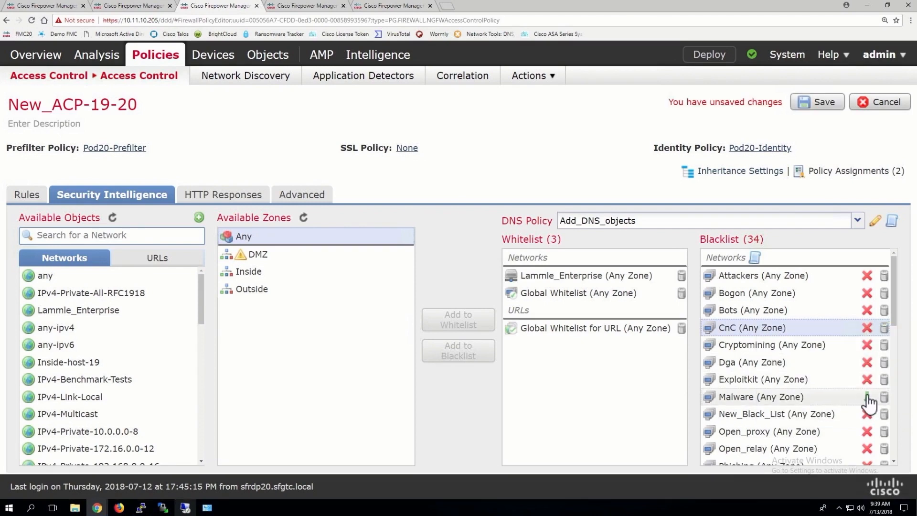
{"action": "right_click", "coordinate": [868, 399]}
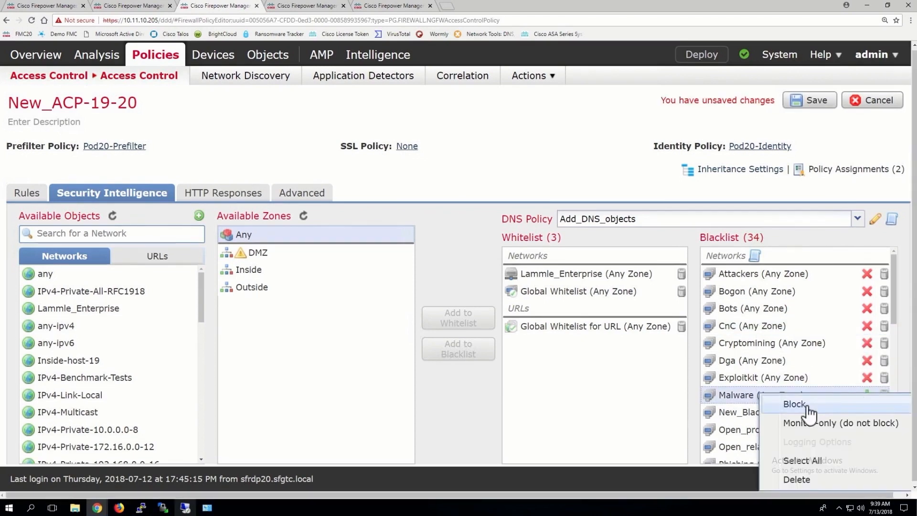
{"action": "left_click", "coordinate": [807, 406]}
- Set the URL CnC and URL Malware entries in the blacklist to Block, and save the policy
{"action": "scroll", "coordinate": [807, 409], "scroll_direction": "down", "scroll_amount": 5}
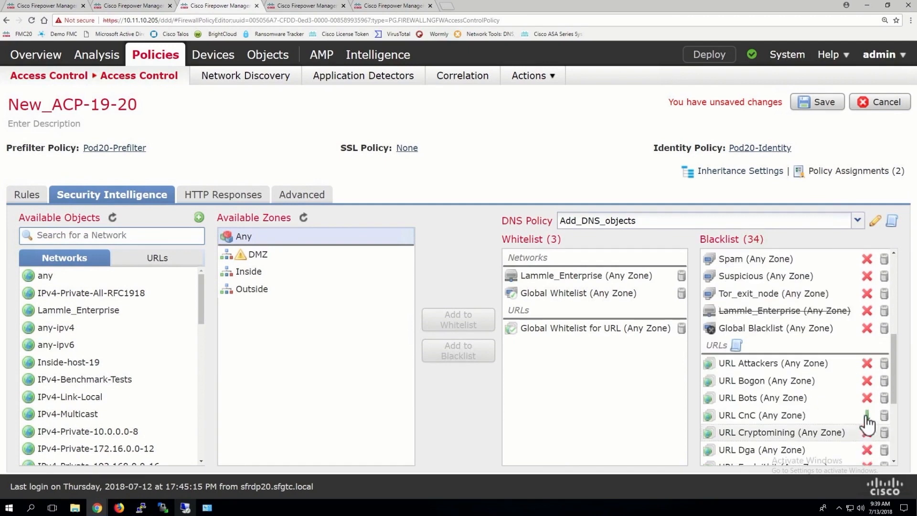
{"action": "right_click", "coordinate": [866, 414]}
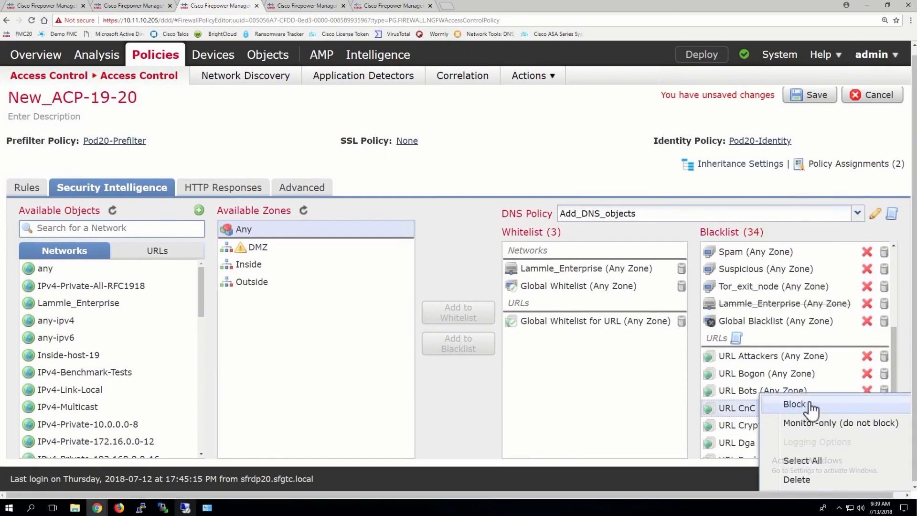
{"action": "left_click", "coordinate": [811, 406]}
{"action": "scroll", "coordinate": [793, 385], "scroll_direction": "down", "scroll_amount": 5}
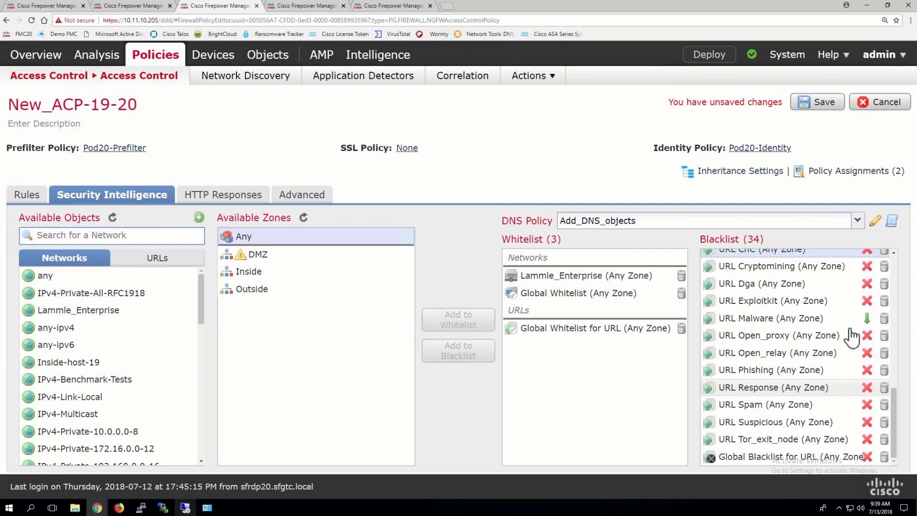
{"action": "right_click", "coordinate": [853, 319]}
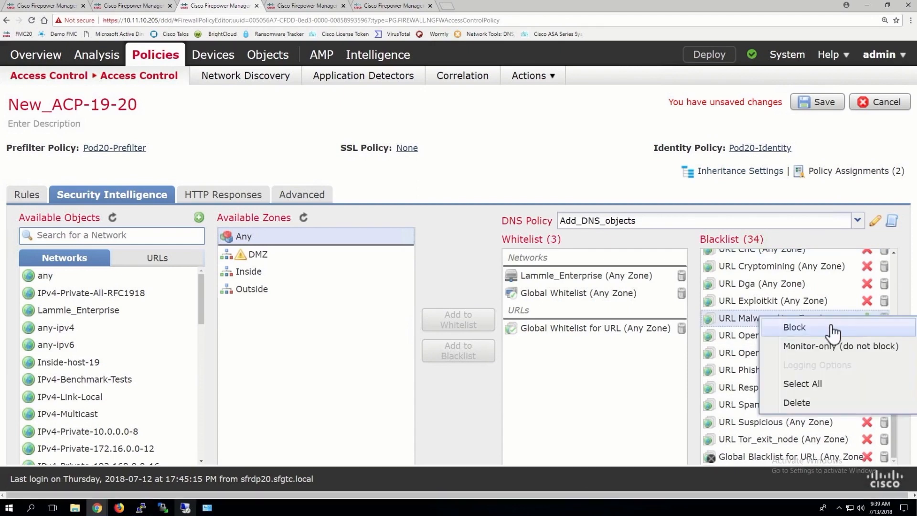
{"action": "left_click", "coordinate": [834, 333]}
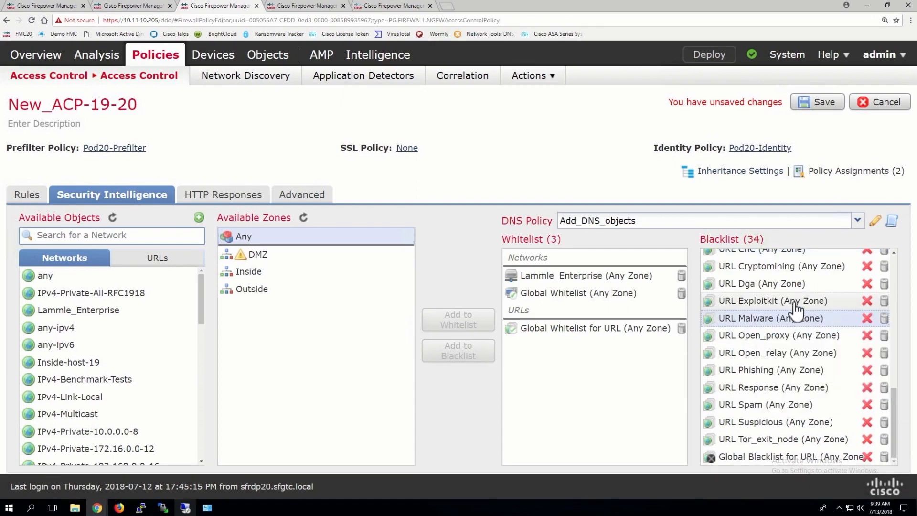
{"action": "left_click", "coordinate": [811, 99]}
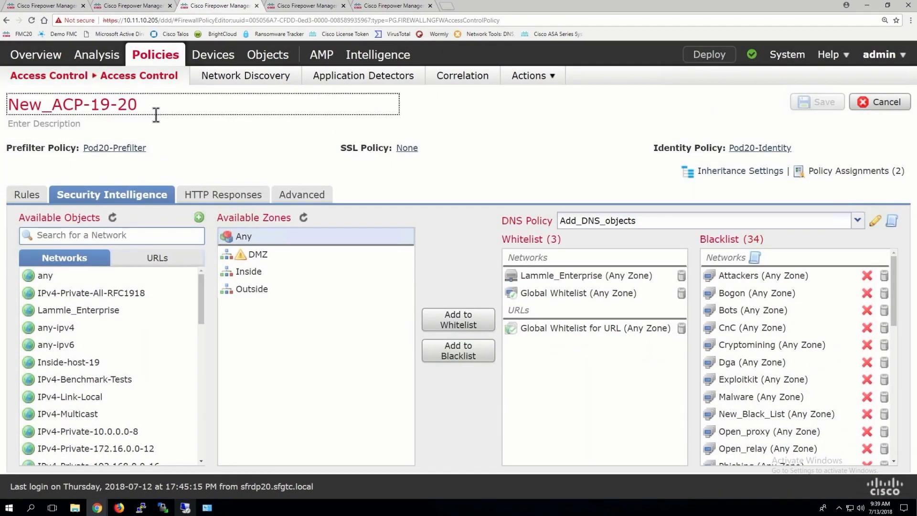
- Close the access control policy tab and check the available actions for responder IP 216.58.194.150 in the Security Intelligence Events
{"action": "left_click", "coordinate": [257, 5]}
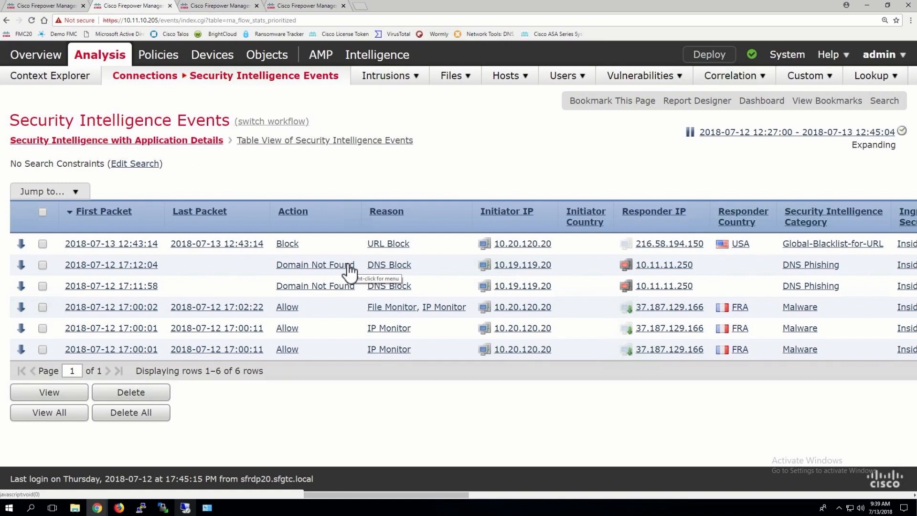
{"action": "right_click", "coordinate": [653, 244]}
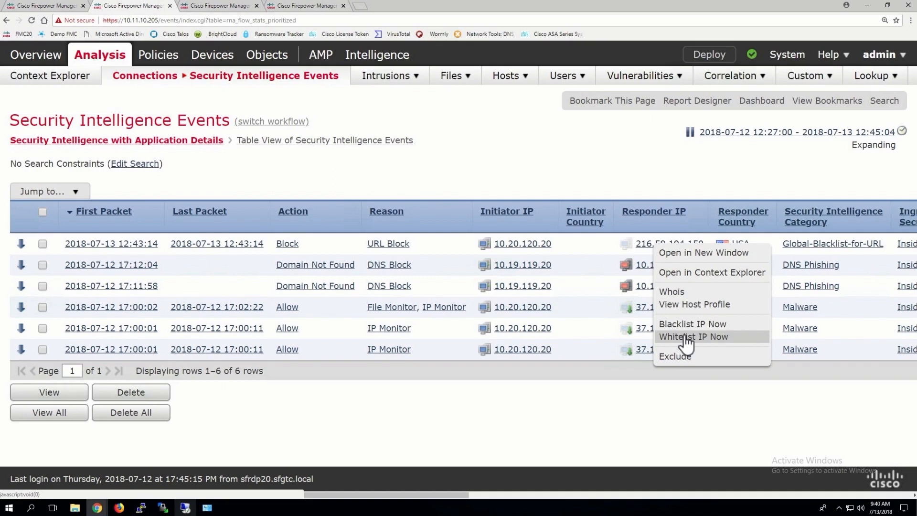
{"action": "left_click", "coordinate": [500, 425]}
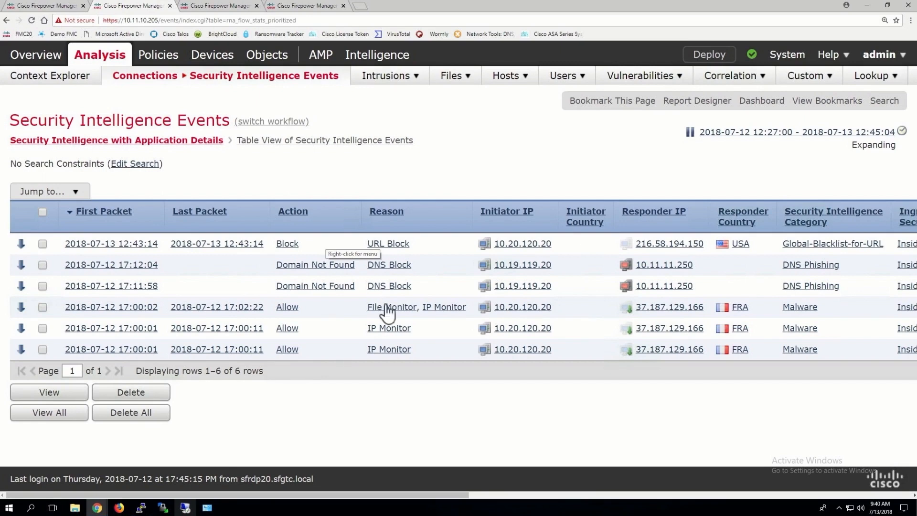
- Open the Table View of Security Intelligence Events and review its columns, including zones, ports, URL, DNS query and IOC
{"action": "left_click", "coordinate": [334, 140]}
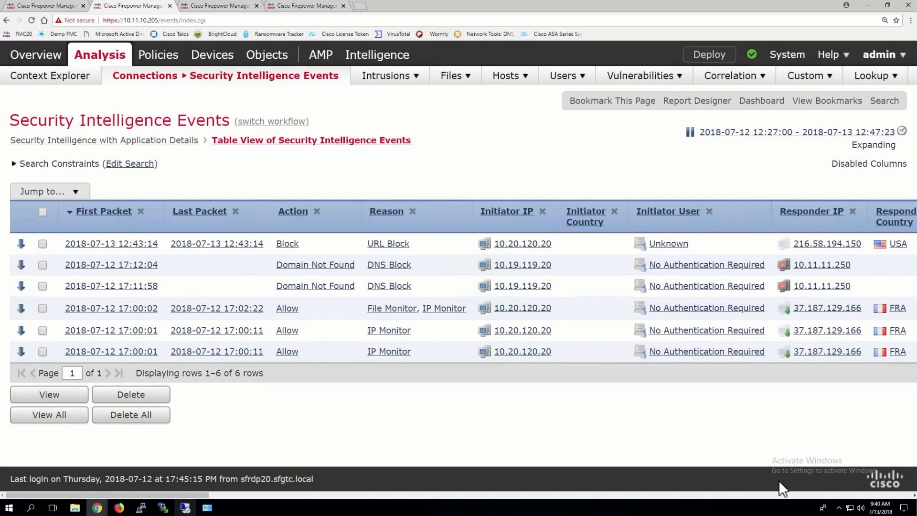
{"action": "left_click", "coordinate": [882, 495]}
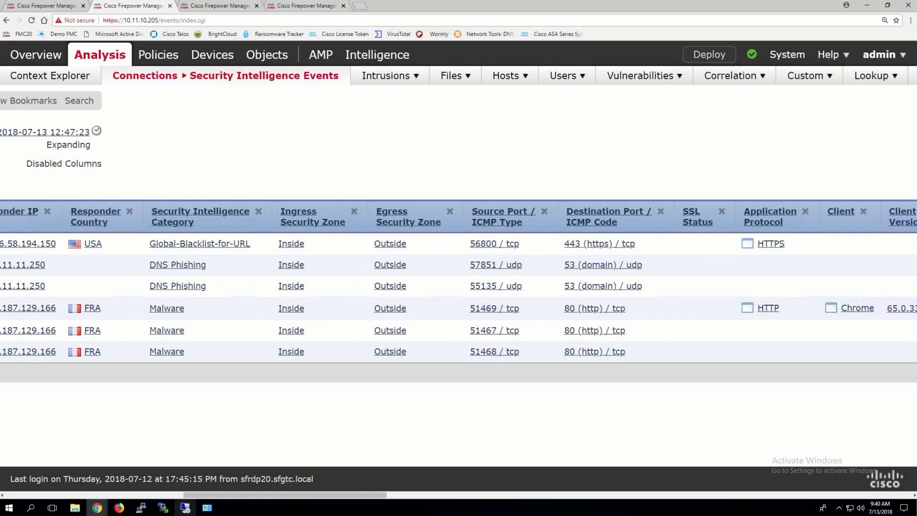
{"action": "left_click", "coordinate": [573, 495]}
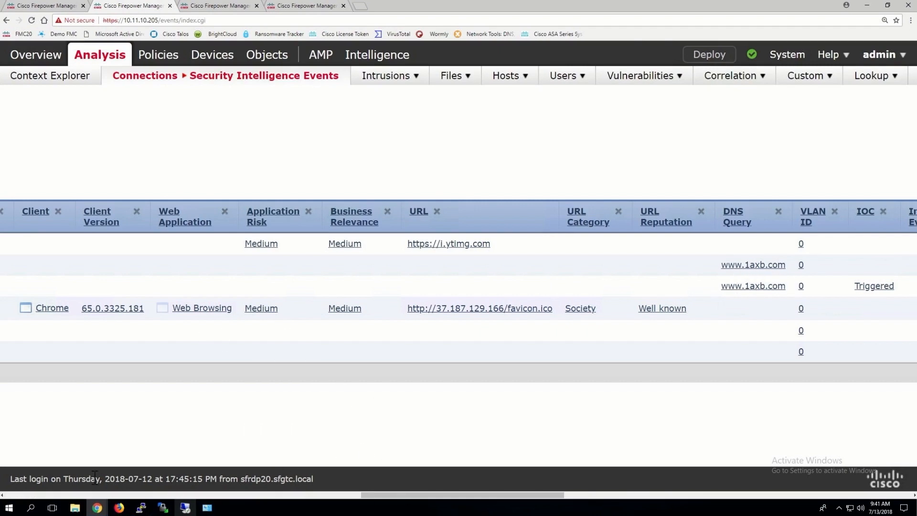
{"action": "left_click", "coordinate": [31, 495]}
{"action": "left_click", "coordinate": [31, 495]}
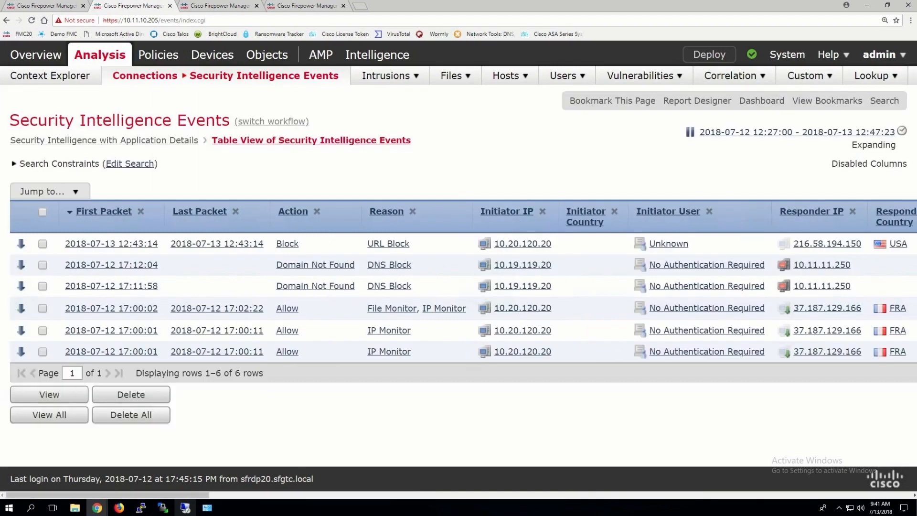
- Switch the workflow to Security Intelligence Summary and then to Security Intelligence with DNS Details
{"action": "left_click", "coordinate": [268, 121]}
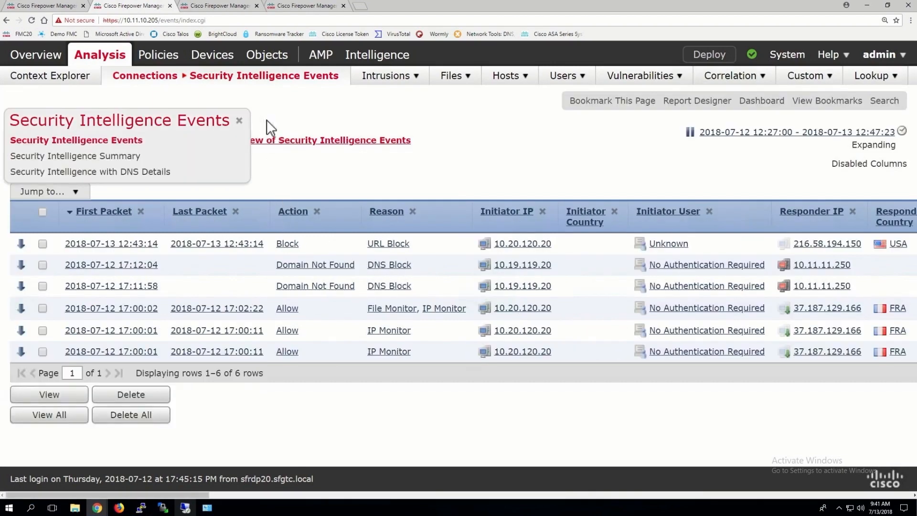
{"action": "left_click", "coordinate": [103, 163]}
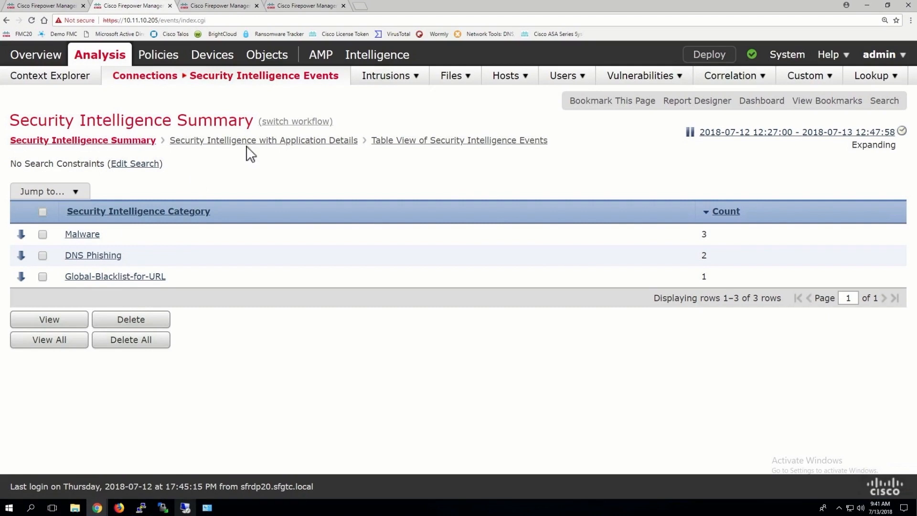
{"action": "left_click", "coordinate": [274, 125]}
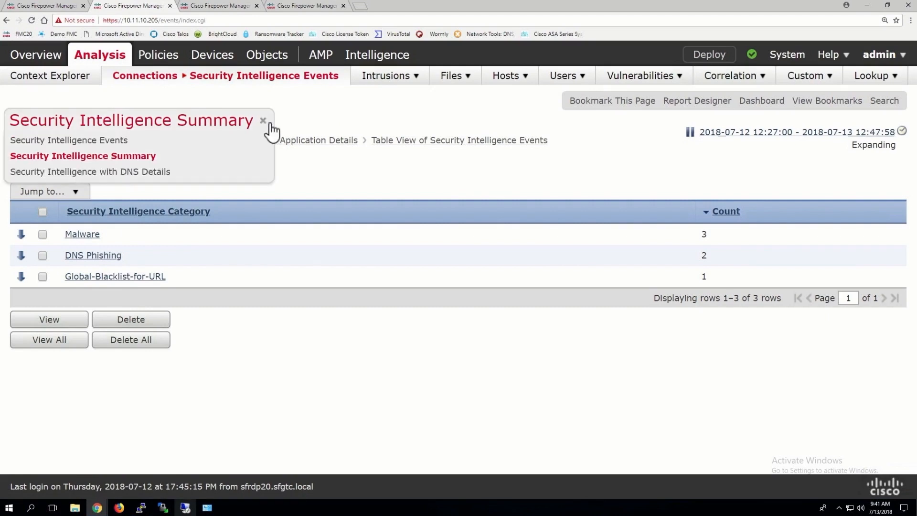
{"action": "left_click", "coordinate": [113, 173]}
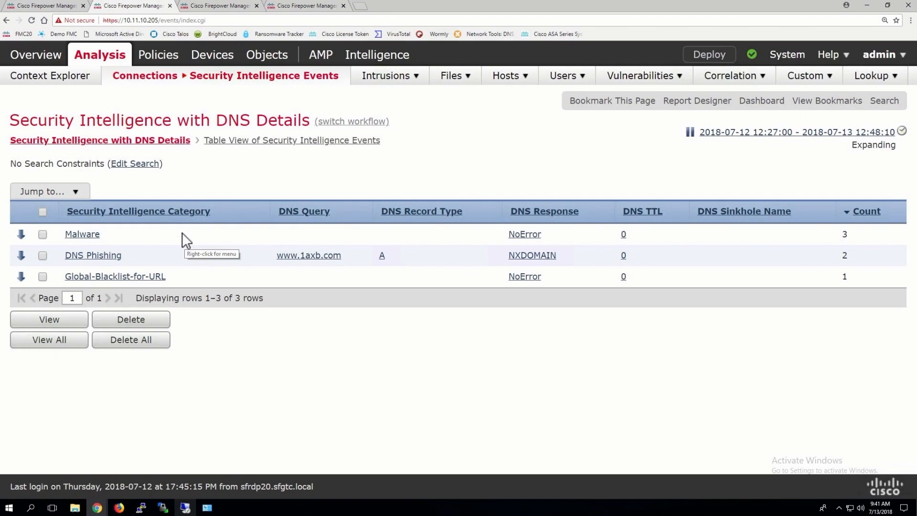
- Go to the demo FMC's browser tab, open its Security Intelligence Events and review the categories, zones, URLs and devices
{"action": "left_click", "coordinate": [236, 7]}
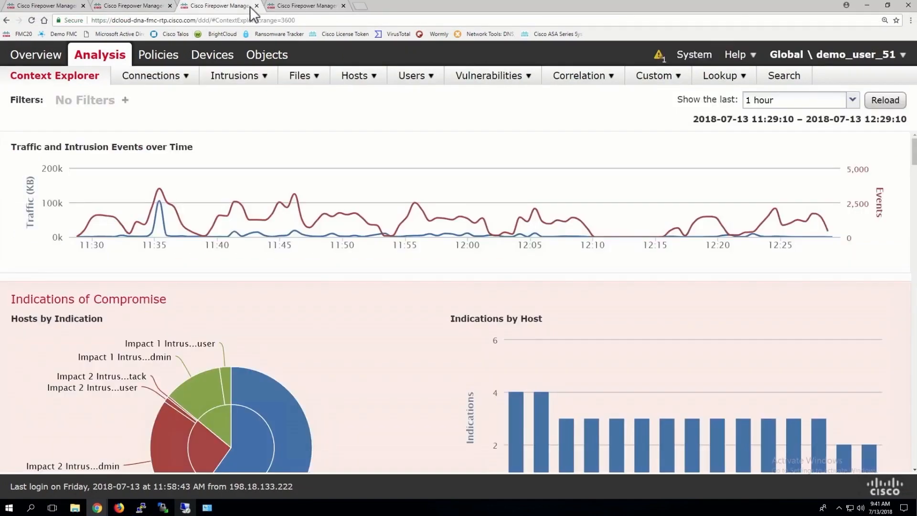
{"action": "left_click", "coordinate": [286, 9]}
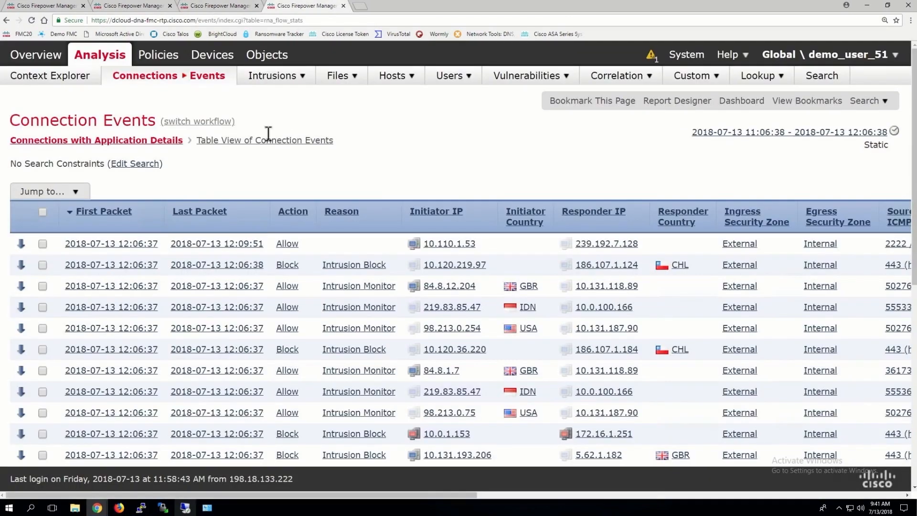
{"action": "mouse_move", "coordinate": [192, 78]}
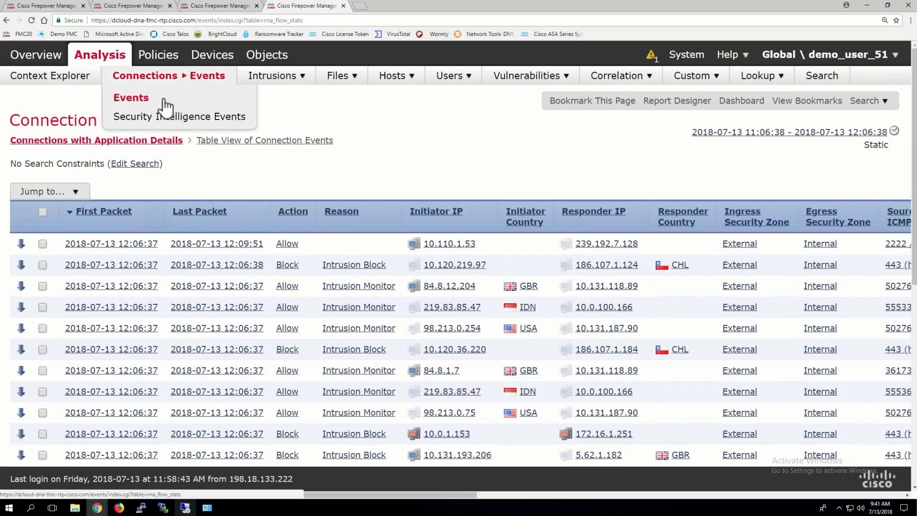
{"action": "left_click", "coordinate": [151, 117]}
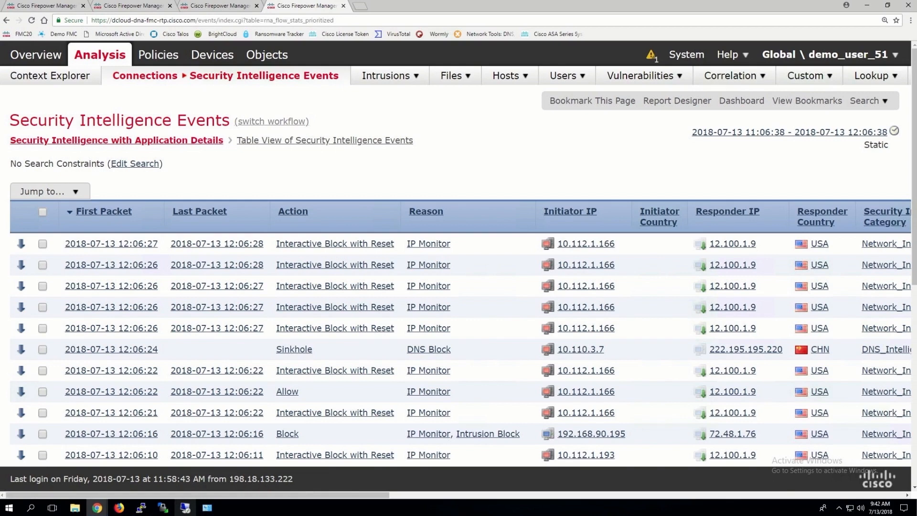
{"action": "left_click", "coordinate": [668, 495]}
{"action": "left_click", "coordinate": [813, 495]}
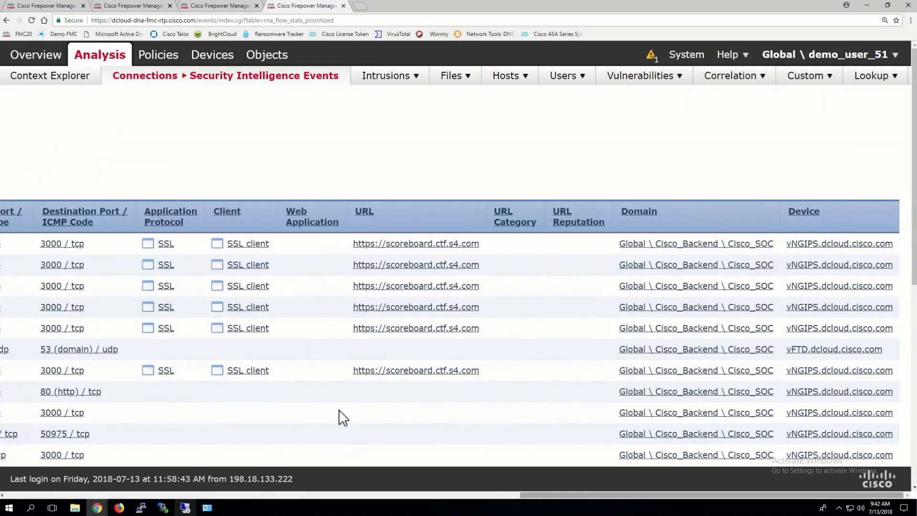
{"action": "left_click_drag", "start_coordinate": [711, 496], "coordinate": [163, 474]}
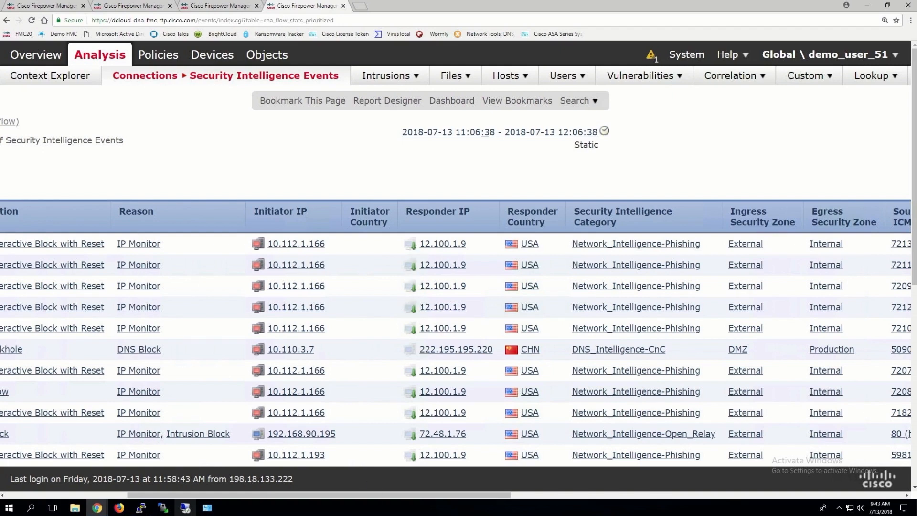
{"action": "scroll", "coordinate": [308, 480], "scroll_direction": "left", "scroll_amount": 10}
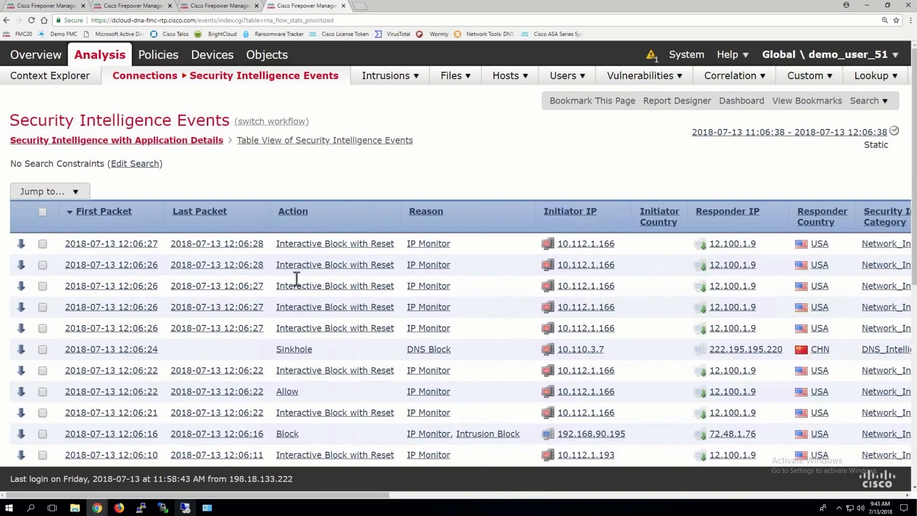
- Switch the workflow to Security Intelligence with DNS Details and review the listed categories, DNS queries and sinkholes
{"action": "left_click", "coordinate": [285, 124]}
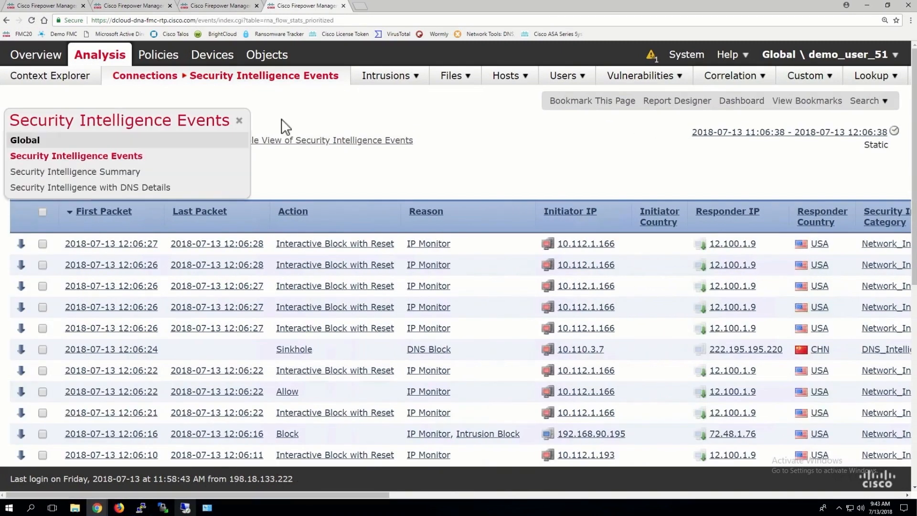
{"action": "left_click", "coordinate": [119, 190]}
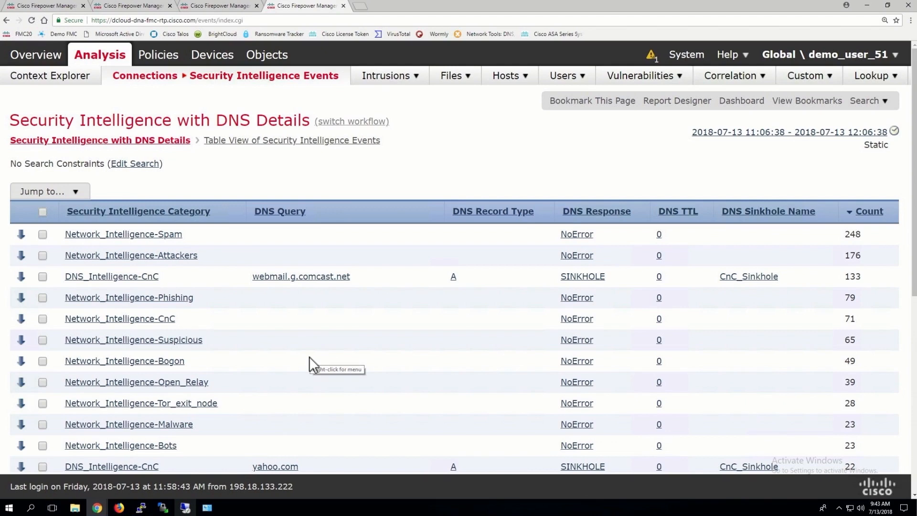
{"action": "scroll", "coordinate": [309, 356], "scroll_direction": "down", "scroll_amount": 1}
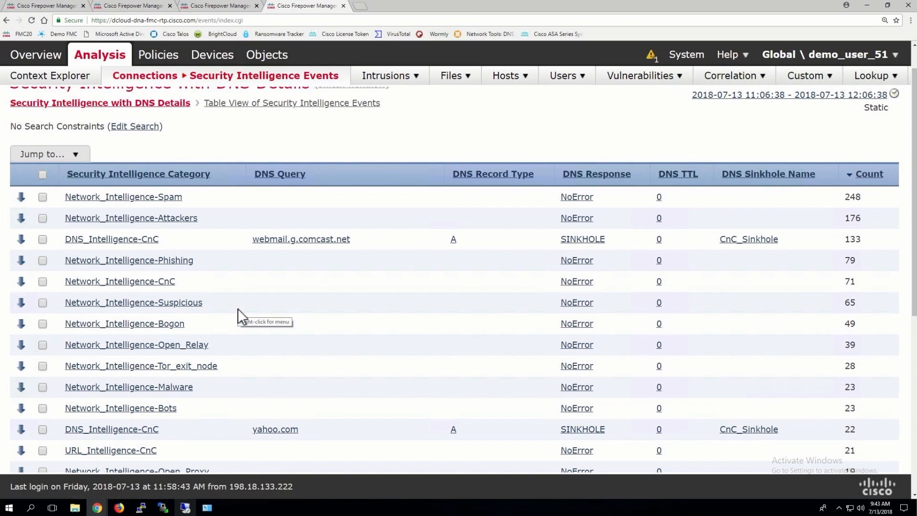
{"action": "scroll", "coordinate": [241, 317], "scroll_direction": "down", "scroll_amount": 3}
{"action": "scroll", "coordinate": [241, 317], "scroll_direction": "down", "scroll_amount": 3}
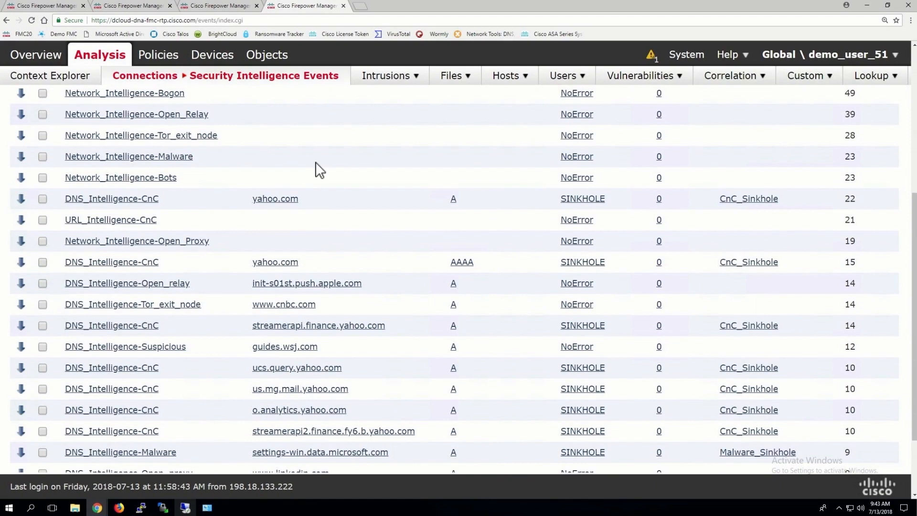
{"action": "scroll", "coordinate": [316, 165], "scroll_direction": "up", "scroll_amount": 7}
- Open the Connection Events and review the port, application, client, URL and device columns
{"action": "mouse_move", "coordinate": [153, 79]}
{"action": "left_click", "coordinate": [137, 99]}
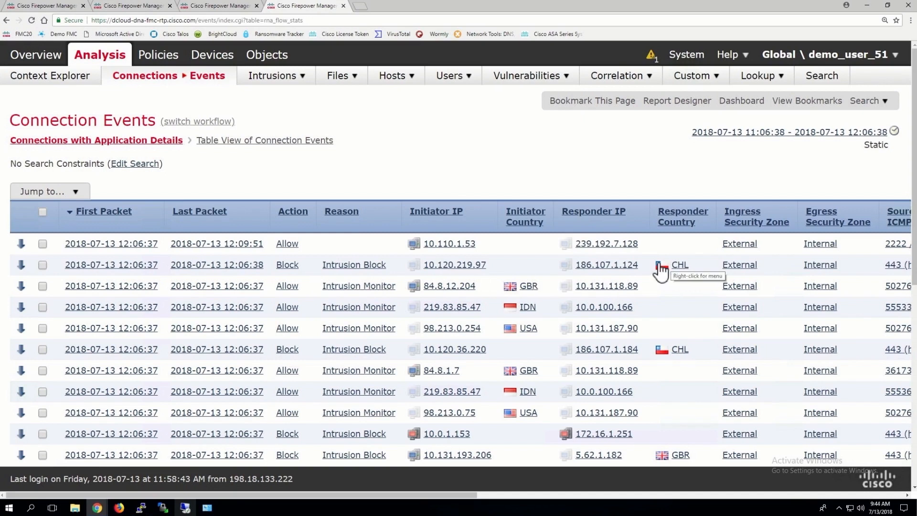
{"action": "right_click", "coordinate": [598, 271]}
{"action": "left_click", "coordinate": [682, 490]}
{"action": "left_click", "coordinate": [682, 495]}
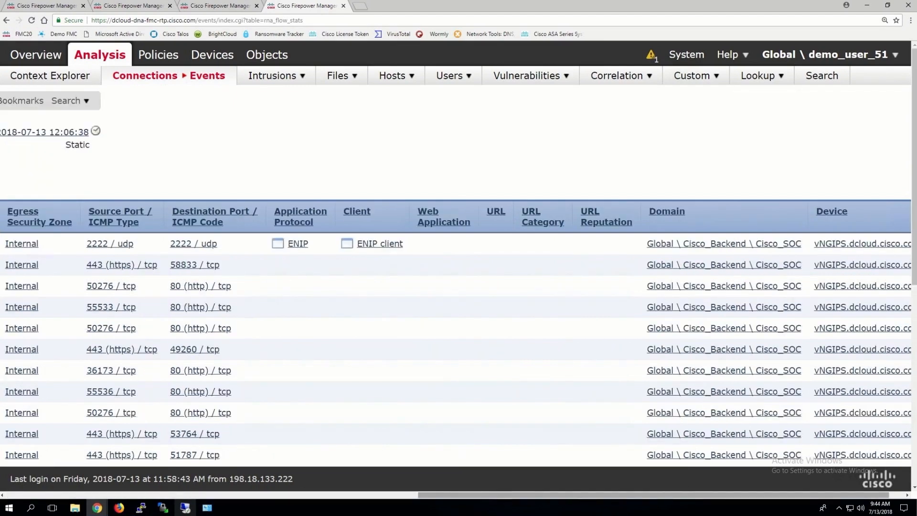
{"action": "left_click_drag", "start_coordinate": [682, 495], "coordinate": [237, 480]}
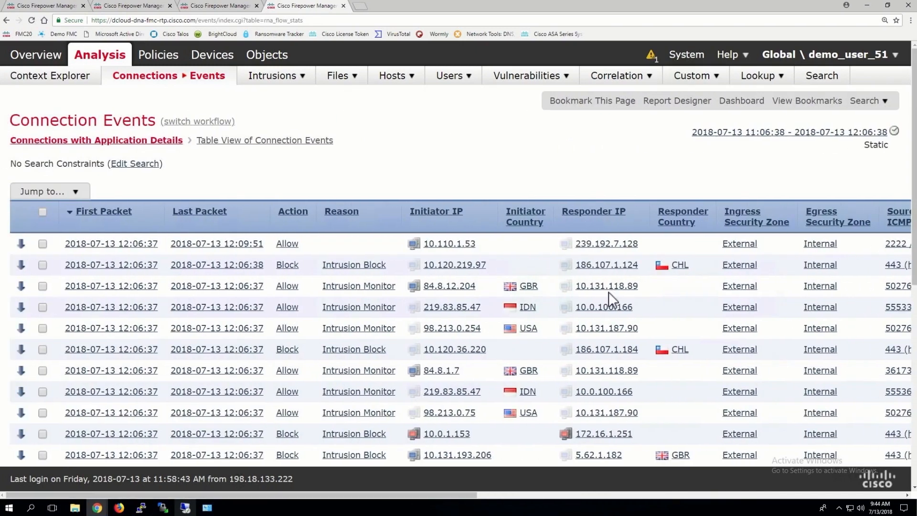
- Run a Whois lookup on responder IP 186.107.1.124, examine the owner and registration record, and return to the Connection Events
{"action": "right_click", "coordinate": [592, 270]}
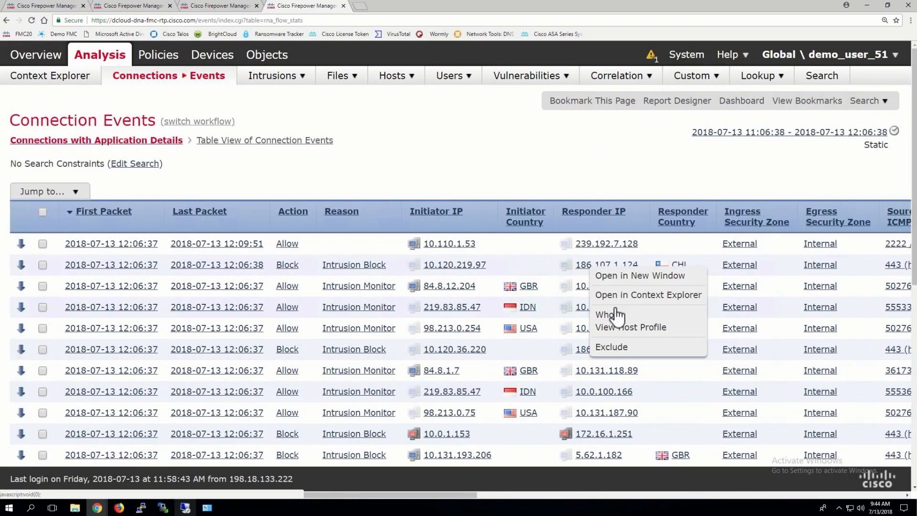
{"action": "left_click", "coordinate": [611, 314]}
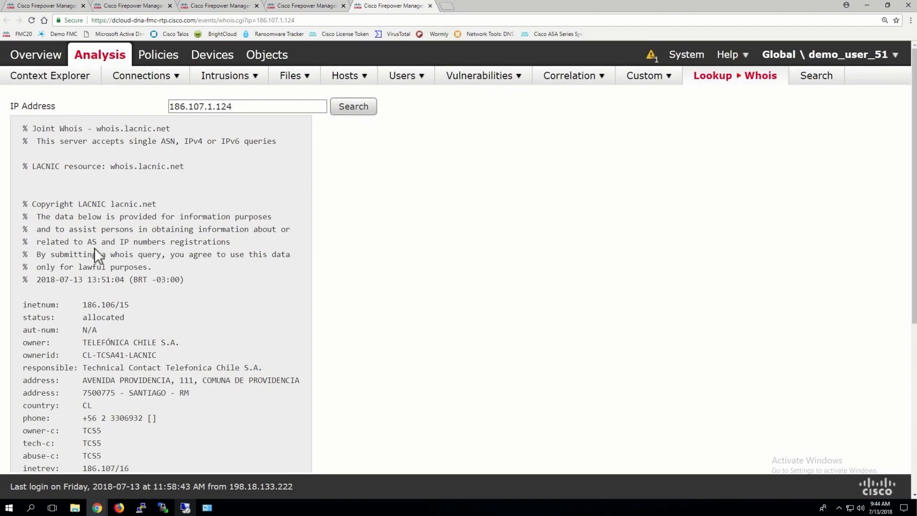
{"action": "left_click_drag", "start_coordinate": [78, 342], "coordinate": [181, 338]}
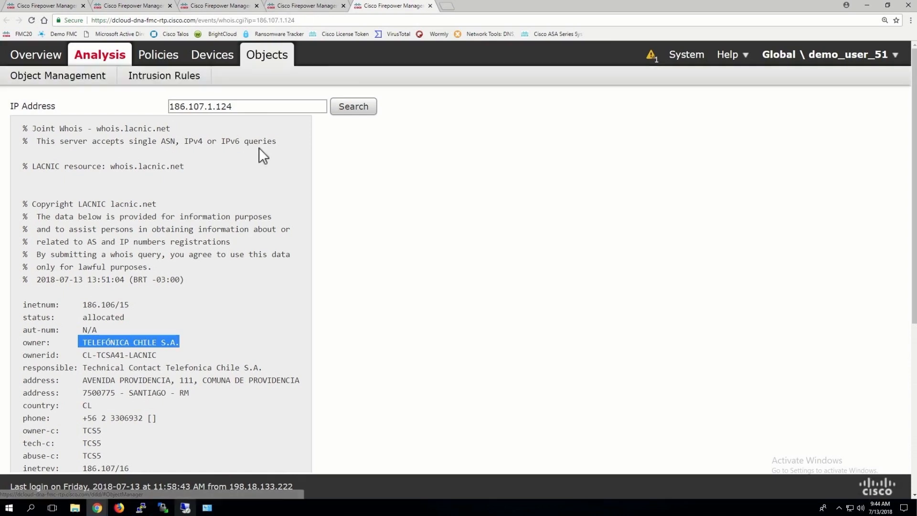
{"action": "scroll", "coordinate": [221, 243], "scroll_direction": "down", "scroll_amount": 5}
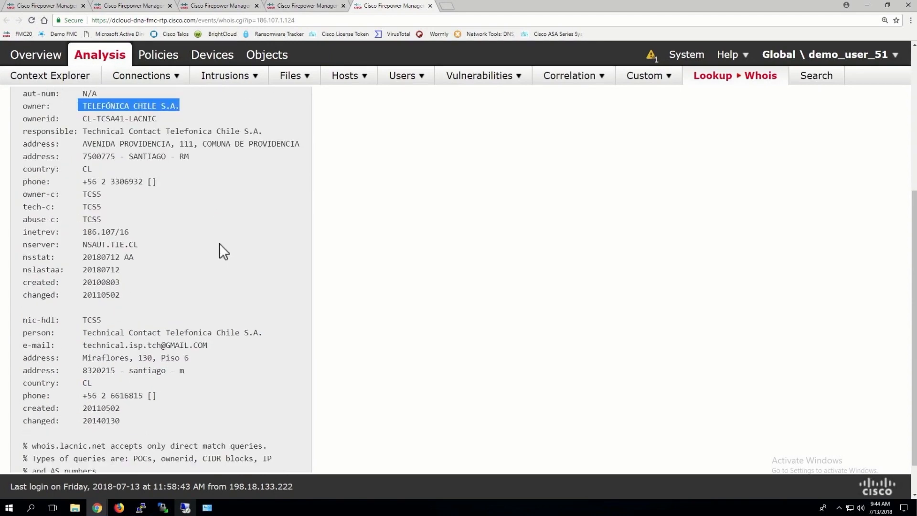
{"action": "scroll", "coordinate": [219, 242], "scroll_direction": "down", "scroll_amount": 1}
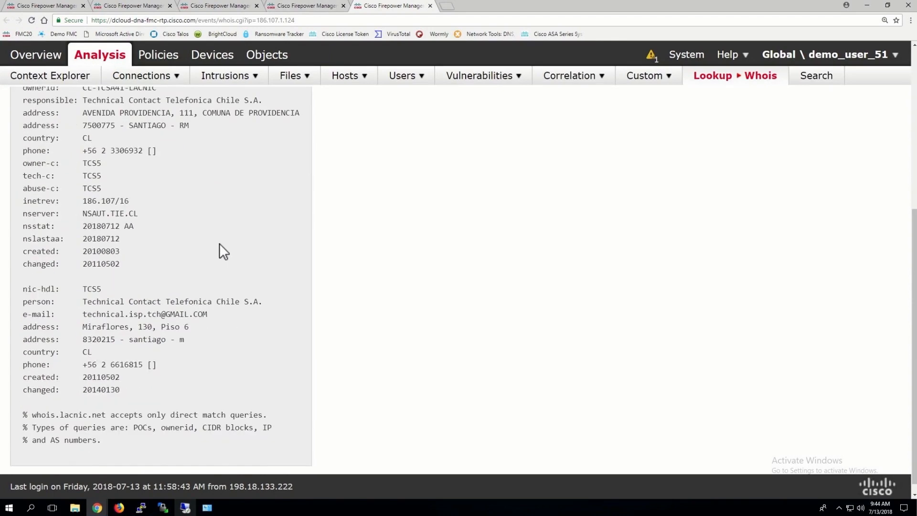
{"action": "scroll", "coordinate": [220, 243], "scroll_direction": "up", "scroll_amount": 6}
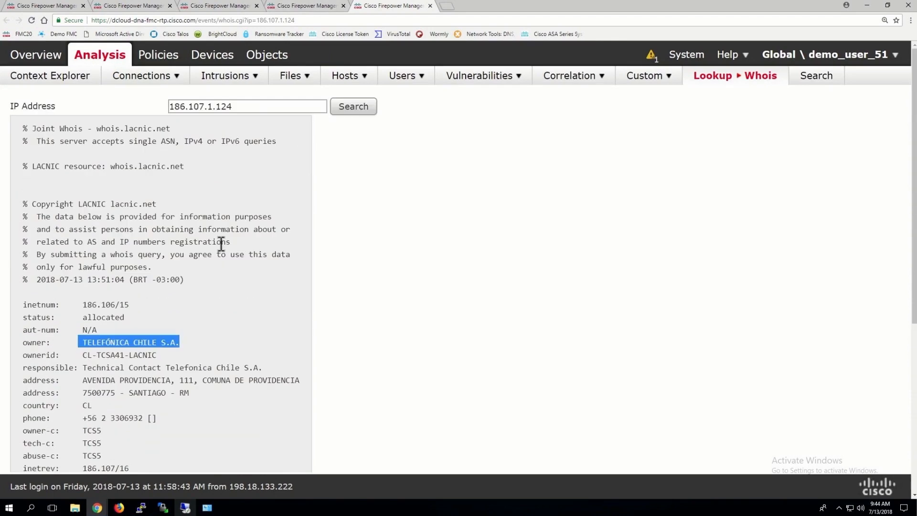
{"action": "left_click", "coordinate": [297, 8]}
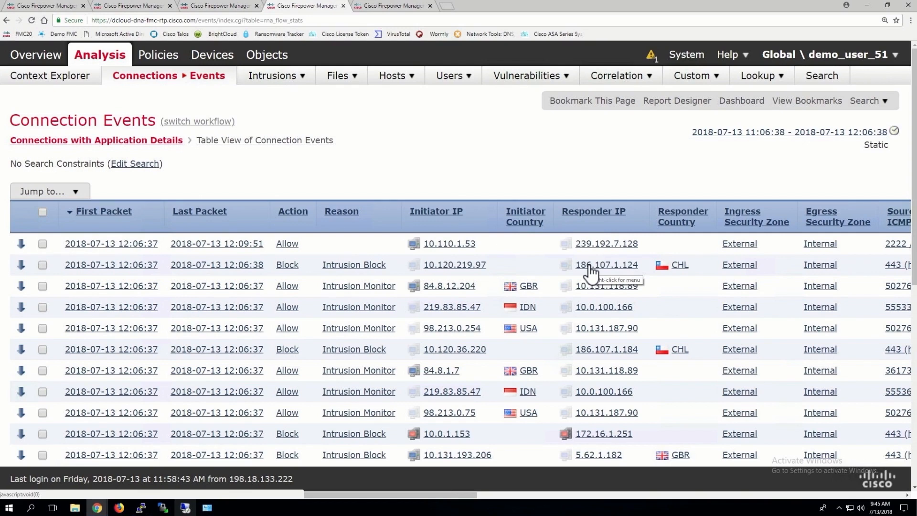
- Switch to the network analysis checklist PDF and highlight User education and Switch workflow under item 4
{"action": "left_click", "coordinate": [142, 6]}
{"action": "key", "text": "ctrl+Left"}
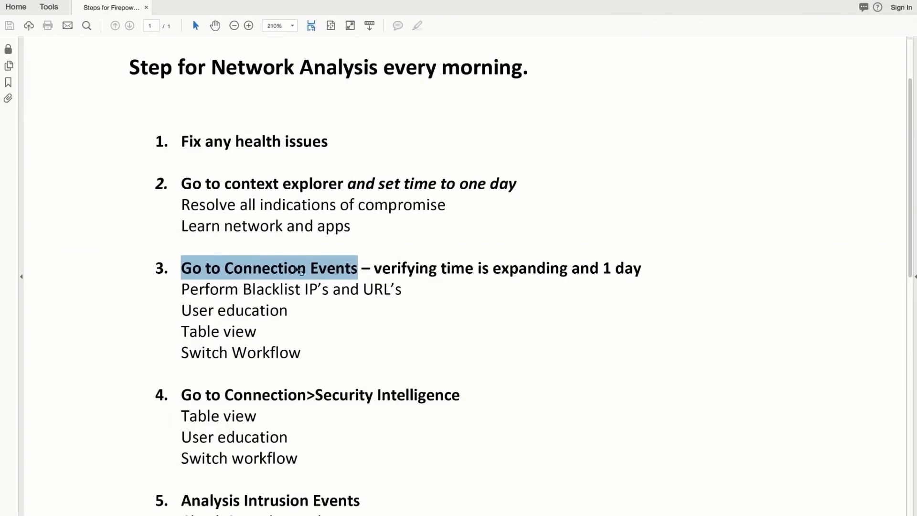
{"action": "left_click", "coordinate": [288, 289]}
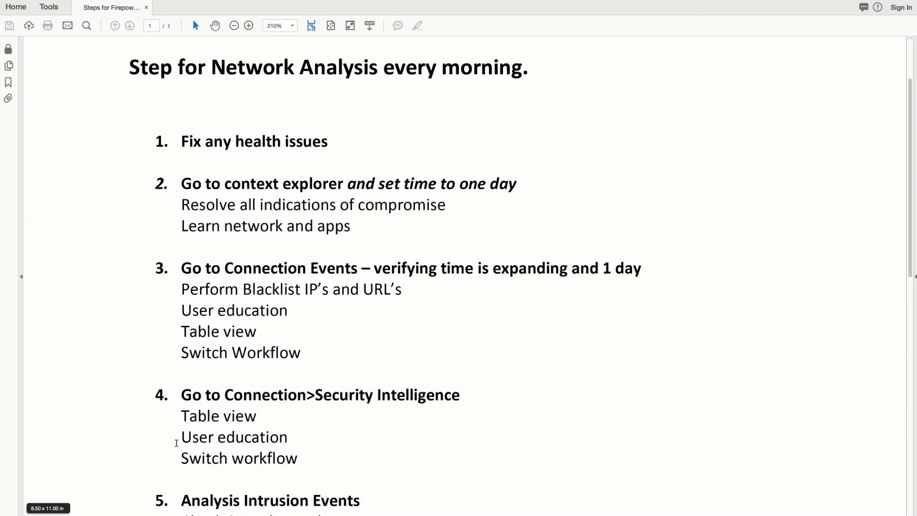
{"action": "left_click", "coordinate": [297, 437]}
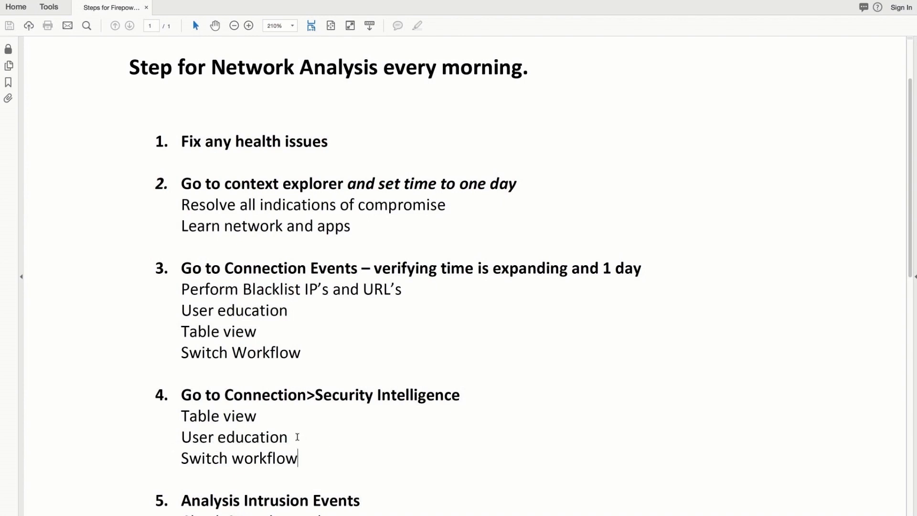
{"action": "left_click_drag", "start_coordinate": [297, 437], "coordinate": [179, 436]}
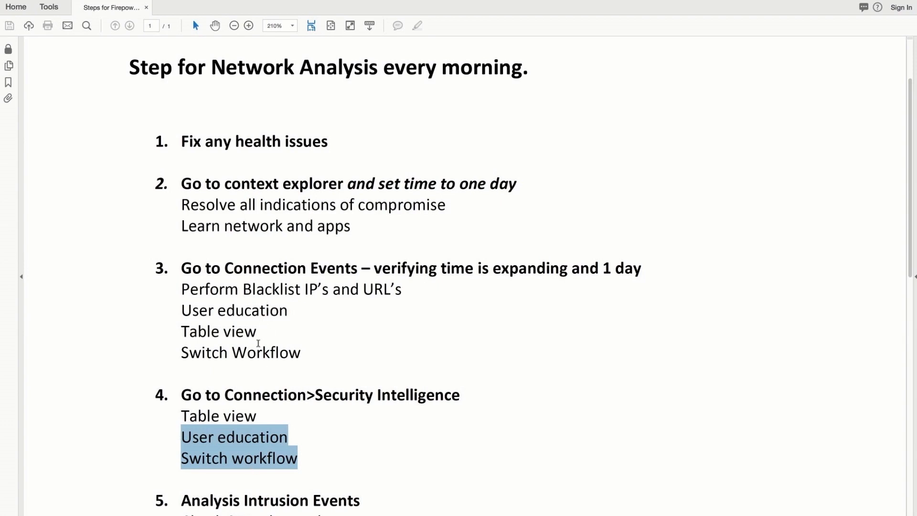
- Read the Analysis Intrusion Events and Malware Analysis items in the checklist and clear the text highlight
{"action": "scroll", "coordinate": [259, 343], "scroll_direction": "down", "scroll_amount": 5}
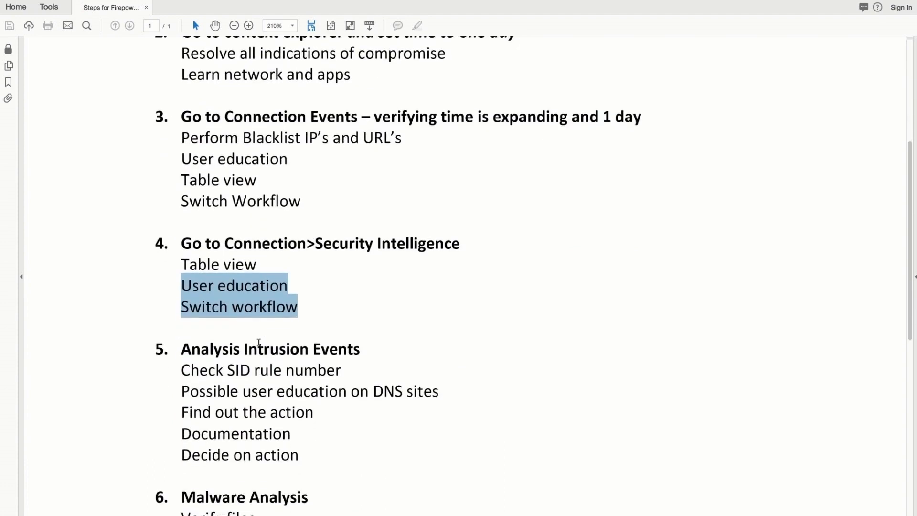
{"action": "scroll", "coordinate": [258, 343], "scroll_direction": "down", "scroll_amount": 3}
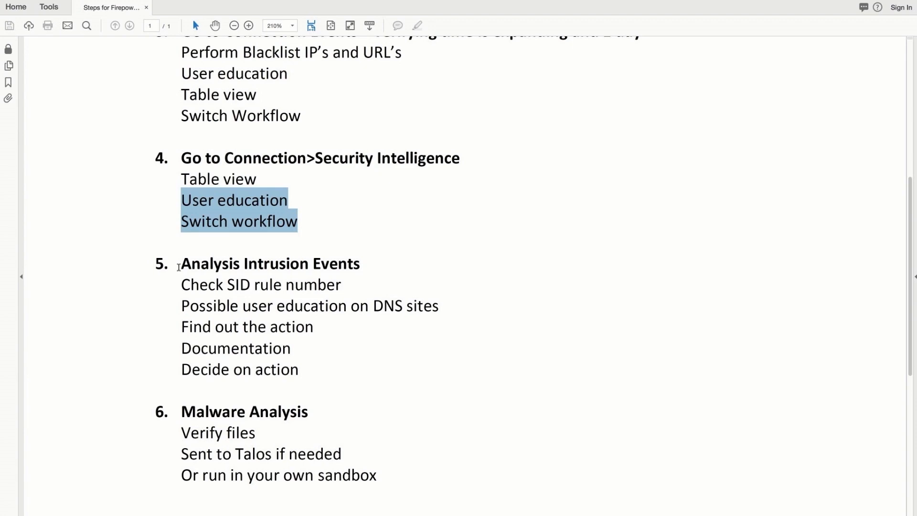
{"action": "left_click", "coordinate": [178, 268]}
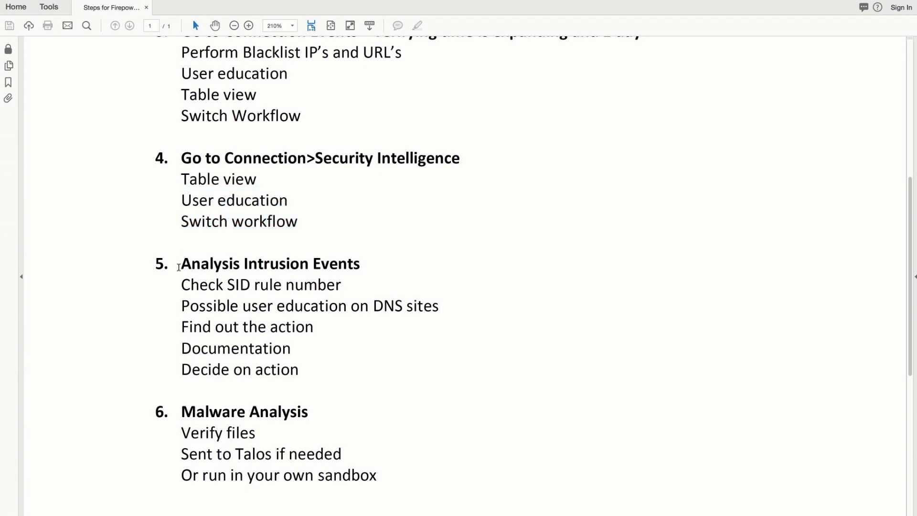